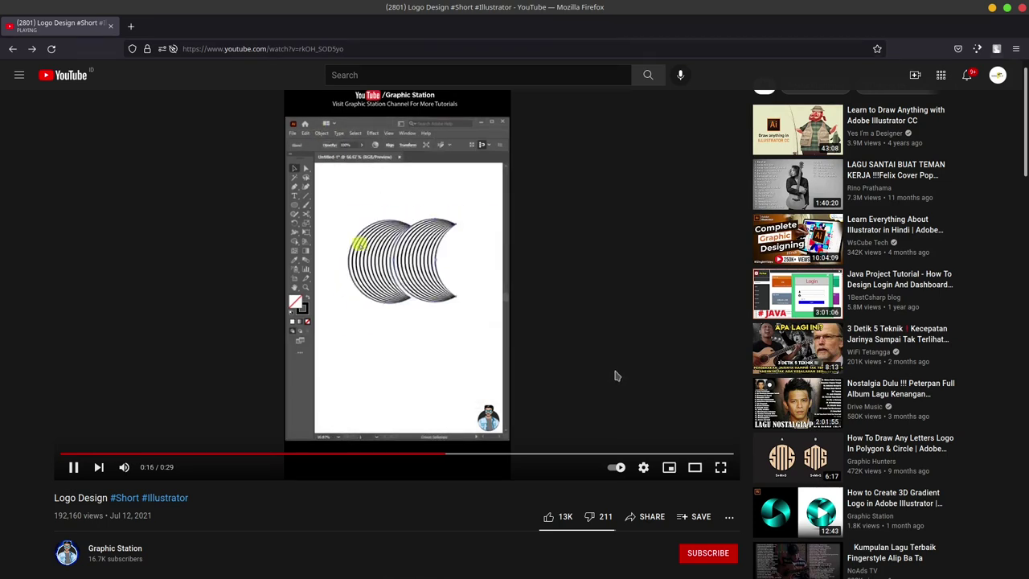
- Watch the logo tutorial, pausing on the striped crescents and the finished logo, then switch to Inkscape
{"action": "left_click", "coordinate": [464, 352]}
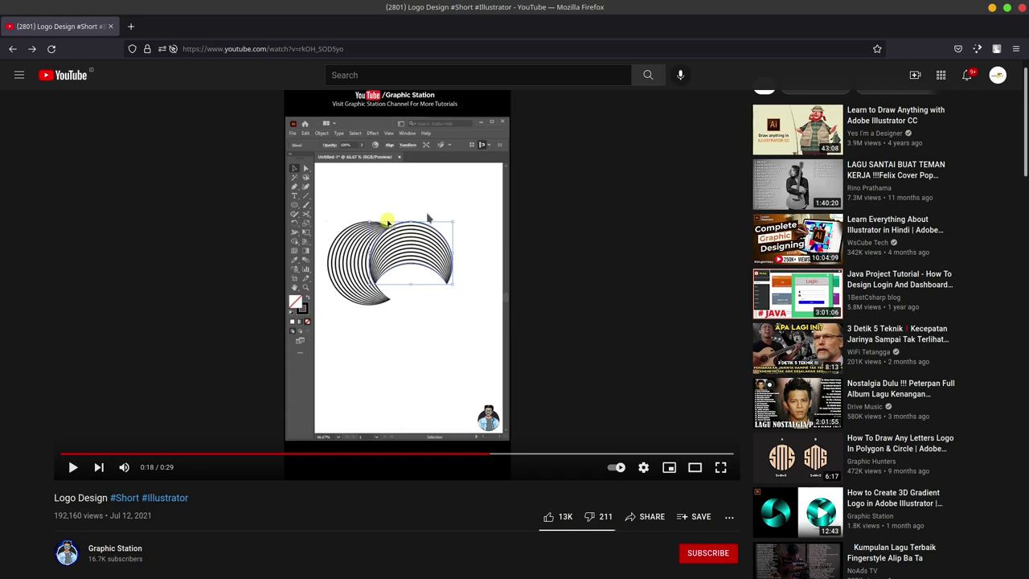
{"action": "left_click", "coordinate": [443, 310]}
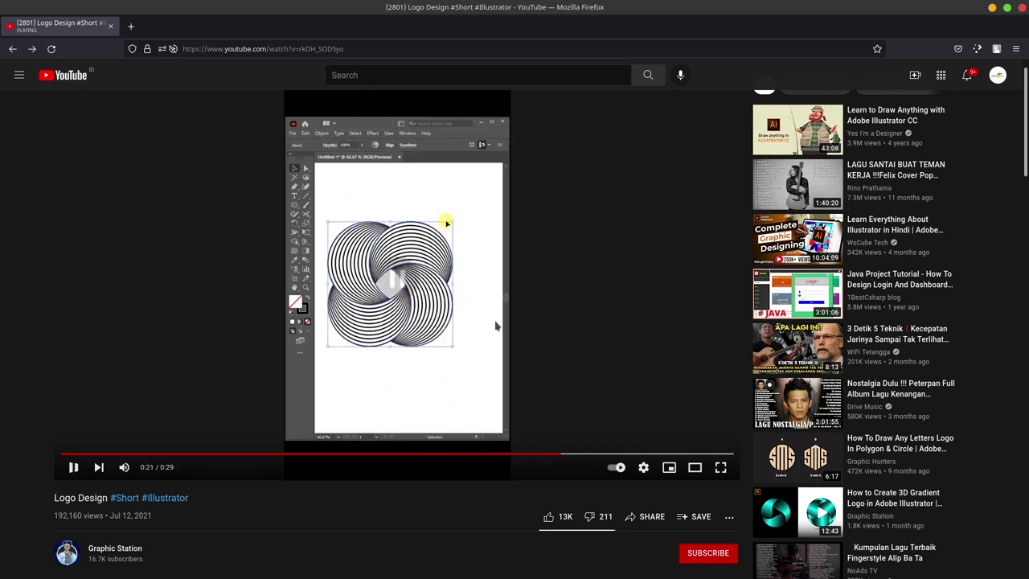
{"action": "left_click", "coordinate": [495, 312]}
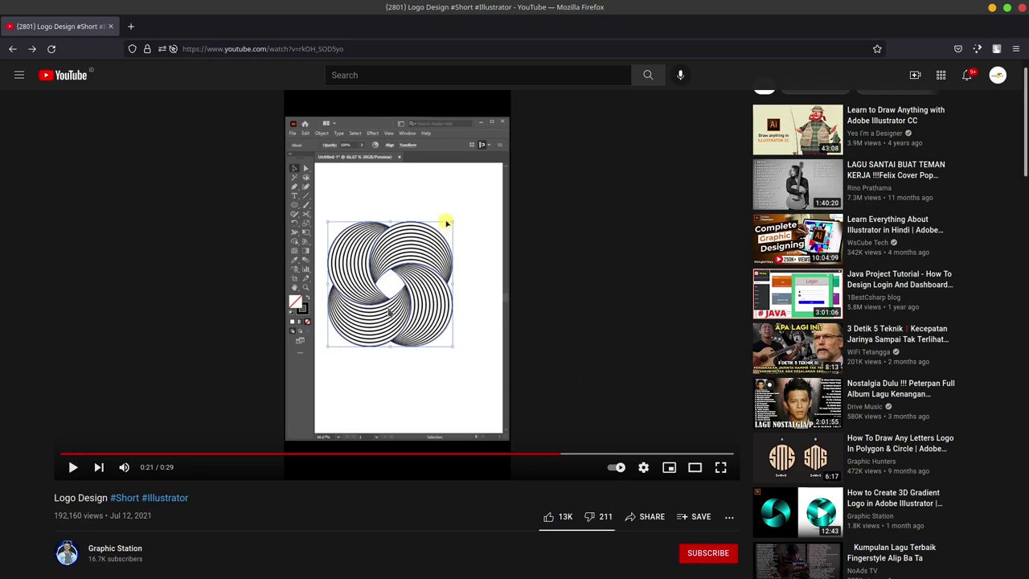
{"action": "left_click", "coordinate": [593, 265]}
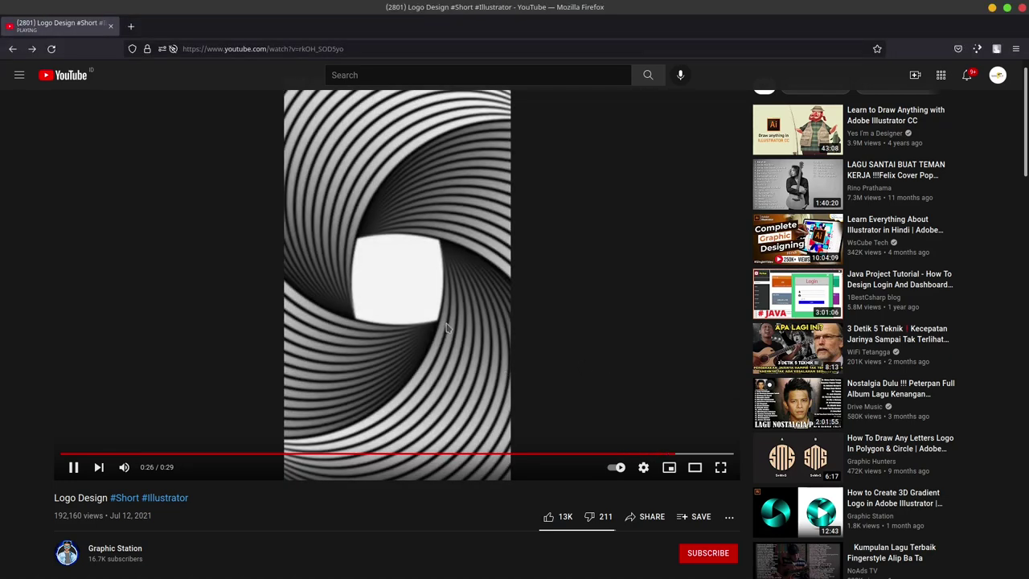
{"action": "left_click", "coordinate": [448, 324]}
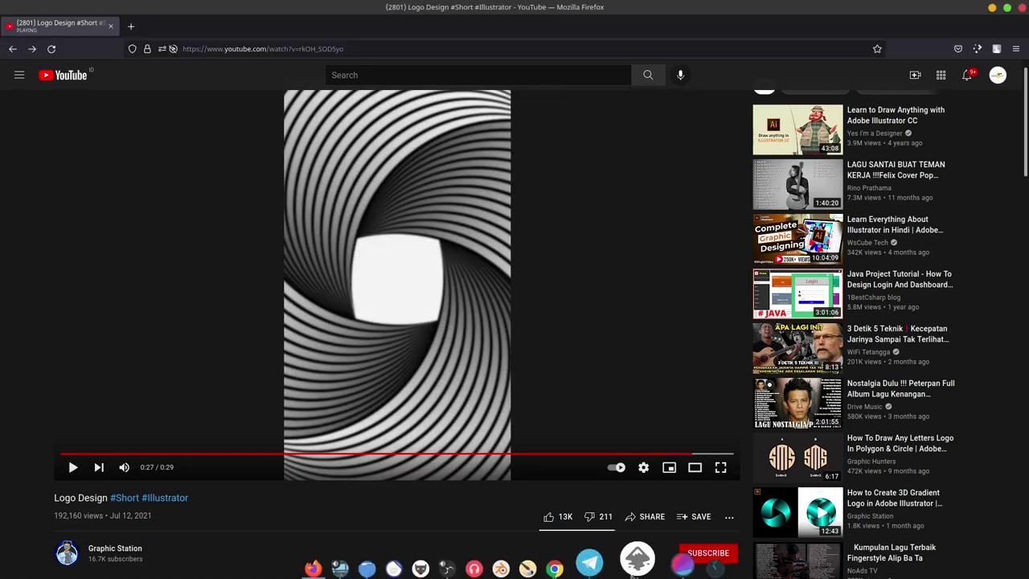
{"action": "left_click", "coordinate": [635, 560]}
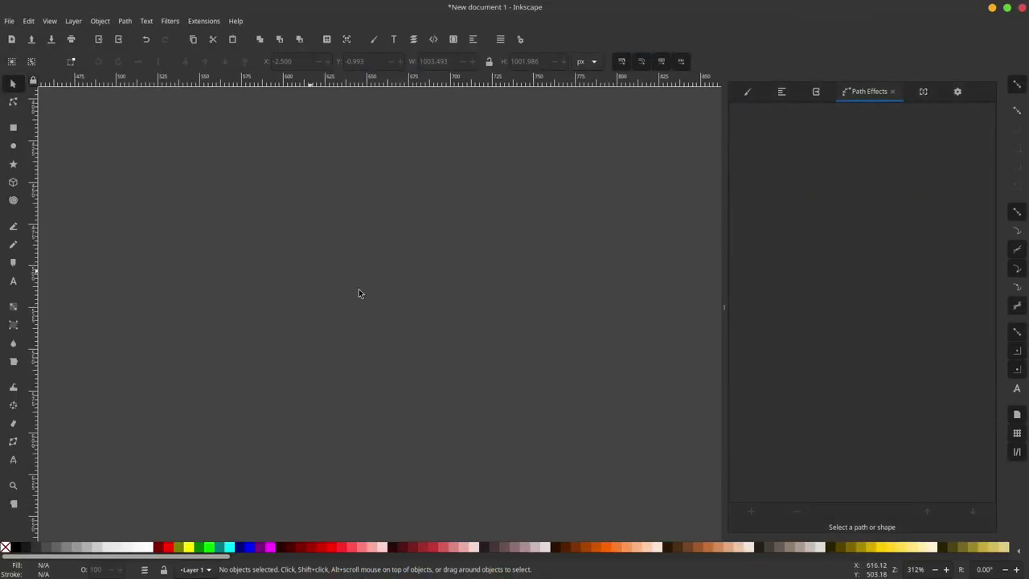
- Cover the page with a white 1000×1000 background rectangle
{"action": "scroll", "coordinate": [358, 291], "scroll_direction": "down", "scroll_amount": 2, "text": "ctrl"}
{"action": "scroll", "coordinate": [339, 291], "scroll_direction": "down", "scroll_amount": 2, "text": "ctrl"}
{"action": "scroll", "coordinate": [338, 291], "scroll_direction": "down", "scroll_amount": 1, "text": "ctrl"}
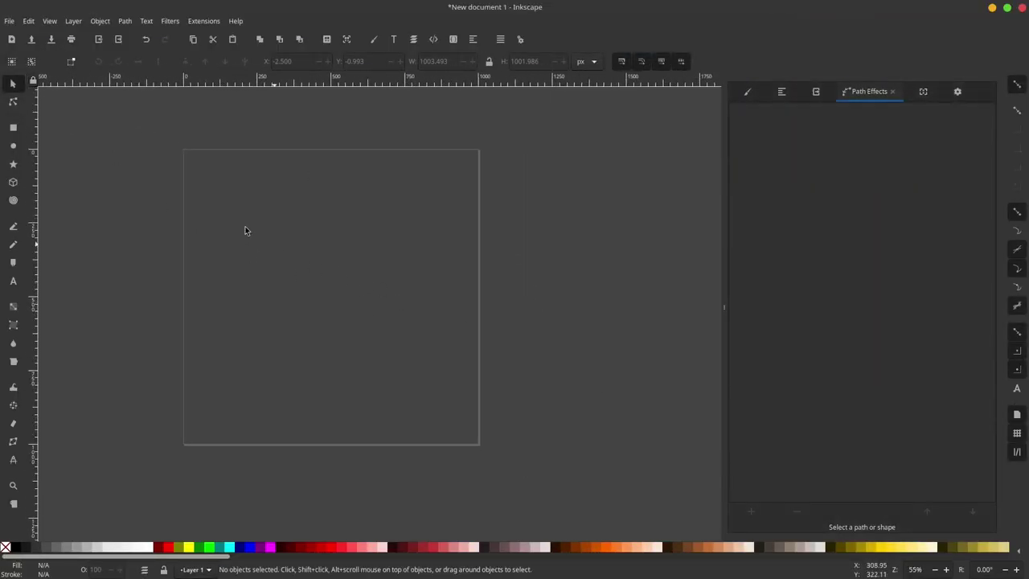
{"action": "left_click", "coordinate": [13, 127]}
{"action": "left_click_drag", "start_coordinate": [183, 149], "coordinate": [479, 444]}
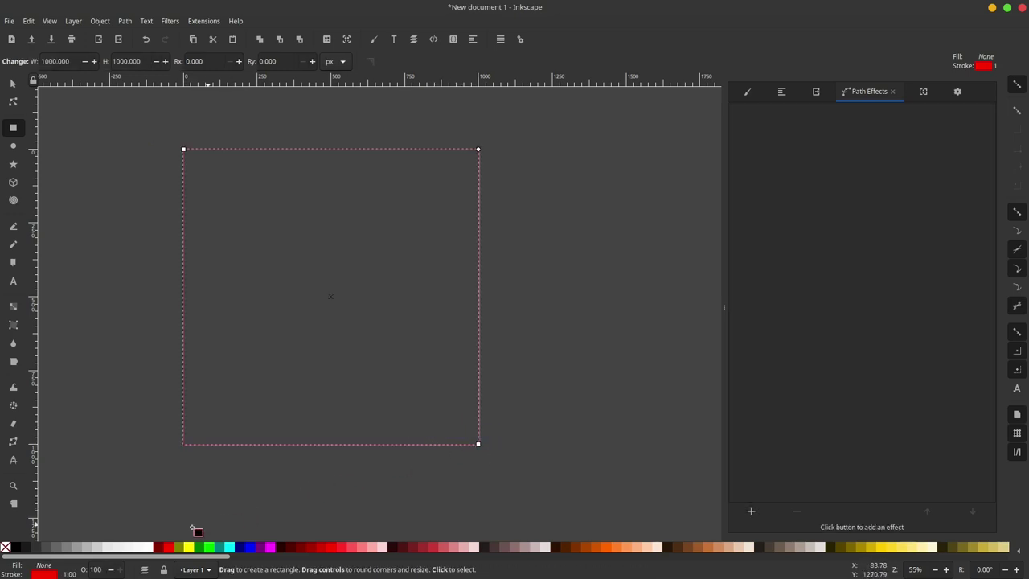
{"action": "left_click", "coordinate": [148, 547]}
{"action": "key", "text": "s"}
{"action": "key", "text": "5"}
{"action": "key", "text": "Escape"}
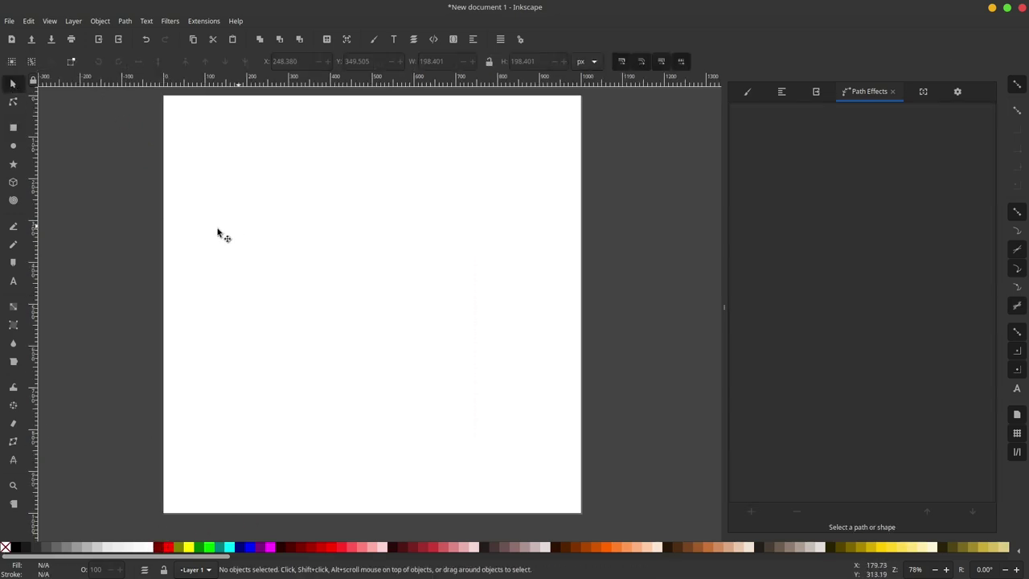
- Draw a red circle about 372 px across on the left half of the page
{"action": "left_click", "coordinate": [13, 146]}
{"action": "left_click_drag", "start_coordinate": [246, 223], "coordinate": [401, 378]}
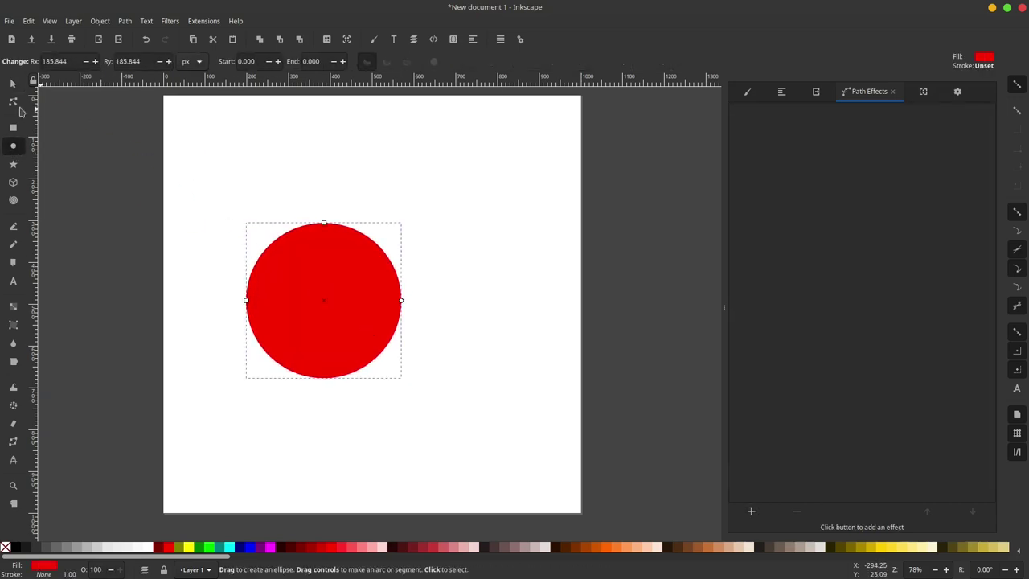
{"action": "left_click", "coordinate": [13, 83]}
{"action": "left_click_drag", "start_coordinate": [339, 283], "coordinate": [316, 287]}
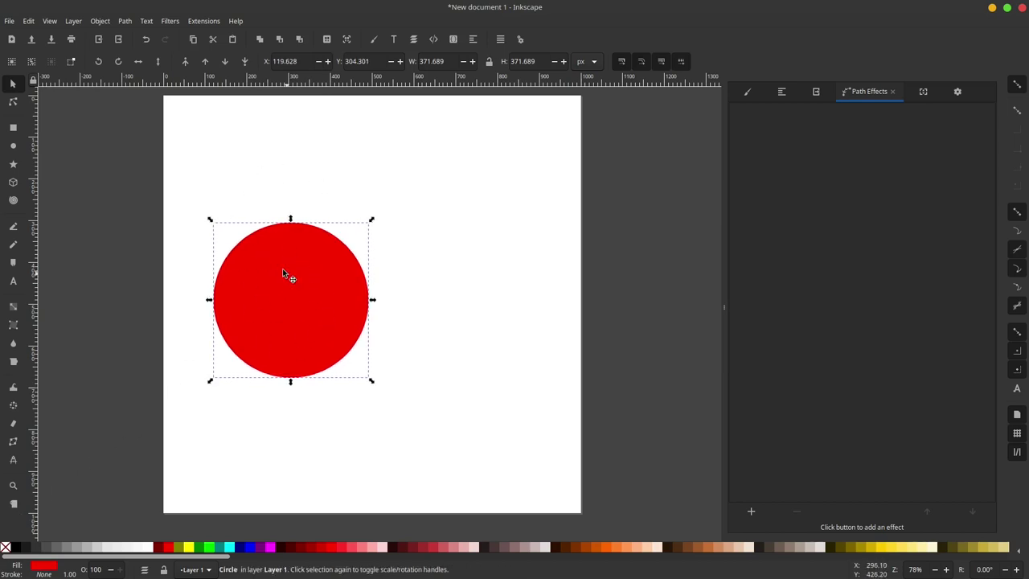
- Remove the circle's fill and give it a red stroke 3 px wide
{"action": "left_click", "coordinate": [5, 548]}
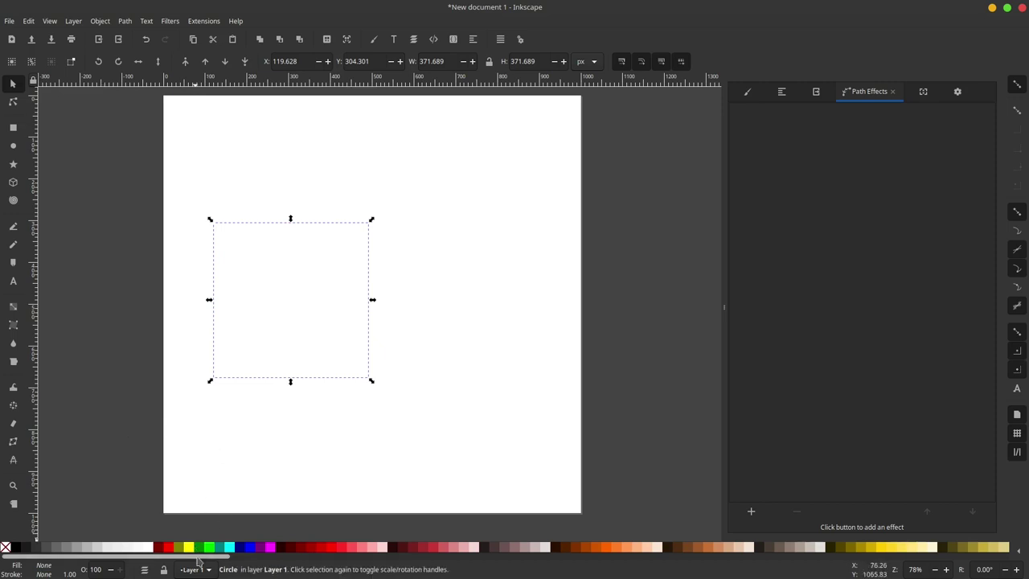
{"action": "left_click", "coordinate": [169, 548], "text": "shift"}
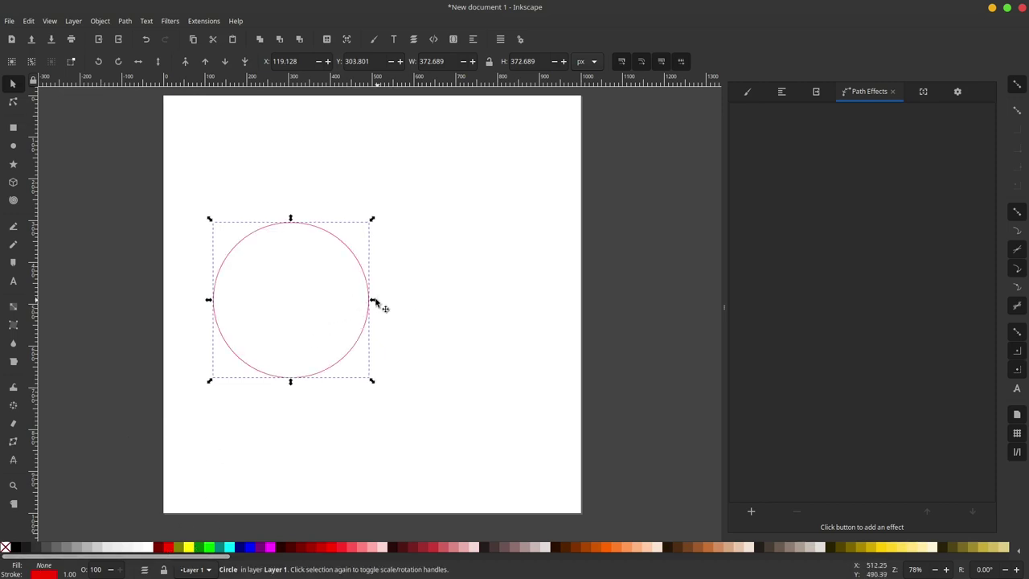
{"action": "scroll", "coordinate": [369, 294], "scroll_direction": "up", "scroll_amount": 1}
{"action": "left_click", "coordinate": [753, 103]}
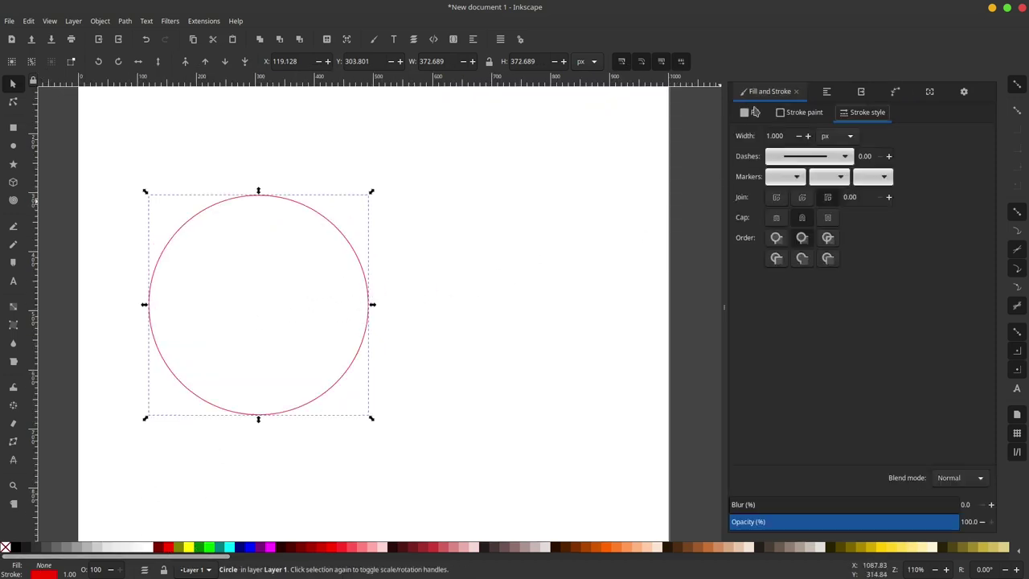
{"action": "left_click_drag", "start_coordinate": [790, 135], "coordinate": [657, 141]}
{"action": "type", "text": "3.000"}
{"action": "key", "text": "Return"}
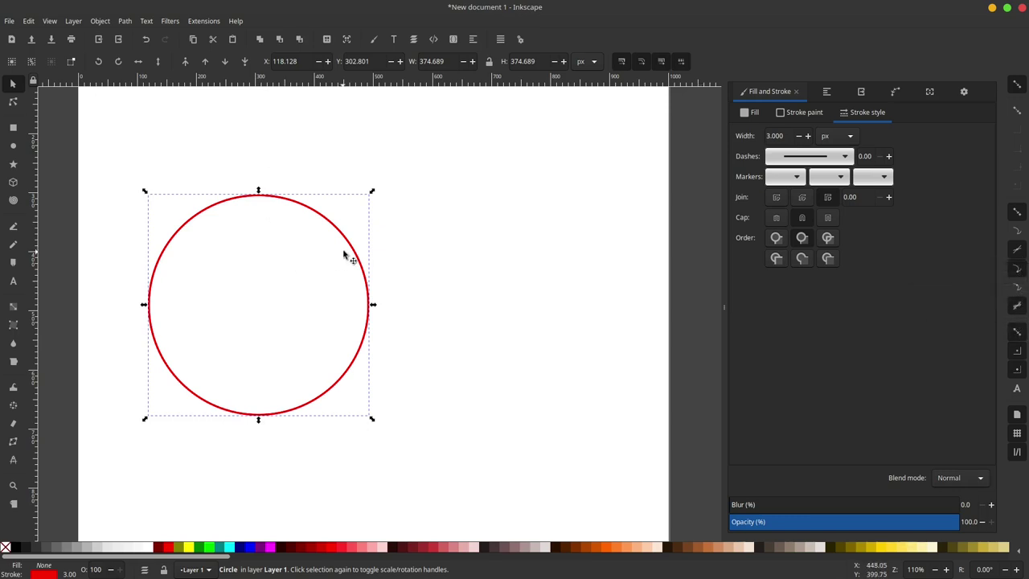
- Subtract an overlapping duplicate circle from the original with Path > Difference to form a crescent
{"action": "key", "text": "ctrl+d"}
{"action": "left_click_drag", "start_coordinate": [364, 255], "coordinate": [474, 256]}
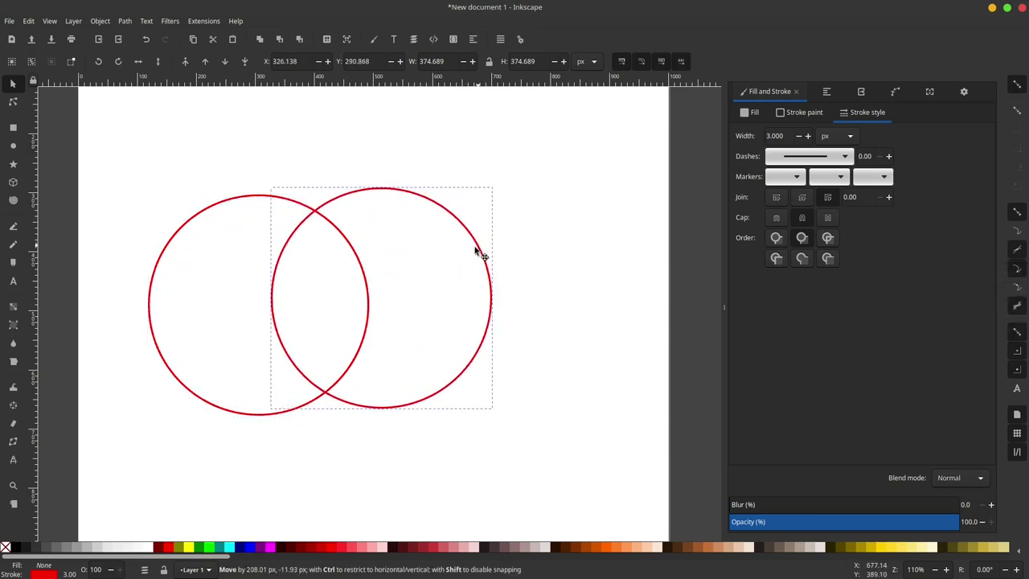
{"action": "scroll", "coordinate": [378, 241], "scroll_direction": "left", "scroll_amount": 3}
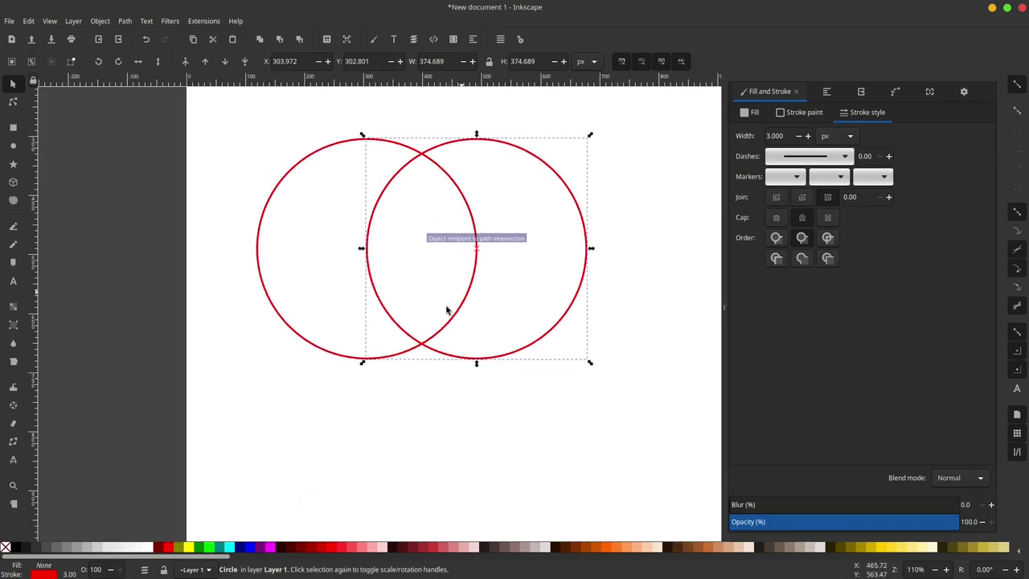
{"action": "scroll", "coordinate": [410, 304], "scroll_direction": "right", "scroll_amount": 1}
{"action": "left_click_drag", "start_coordinate": [370, 301], "coordinate": [356, 315]}
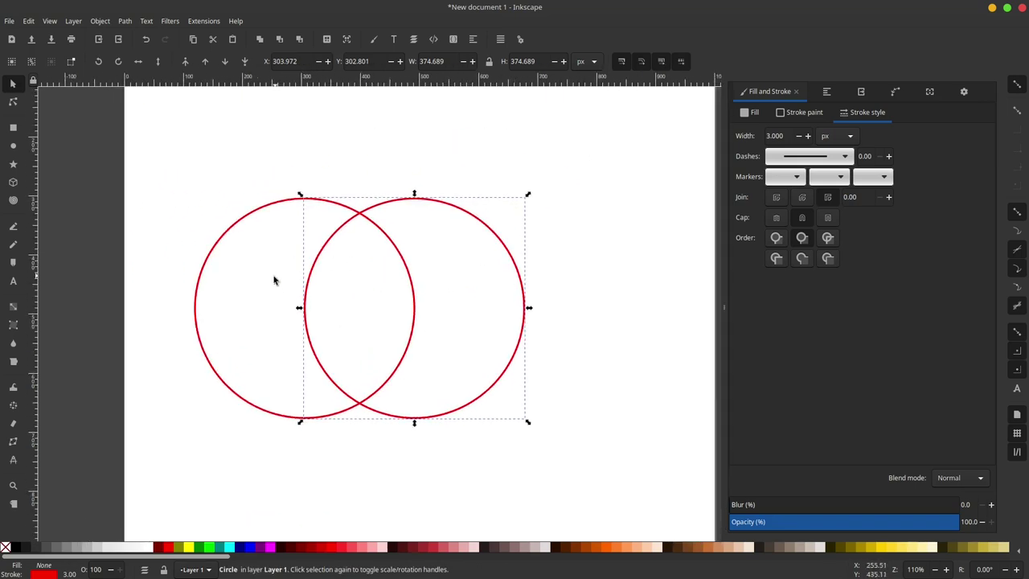
{"action": "left_click", "coordinate": [253, 212], "text": "shift"}
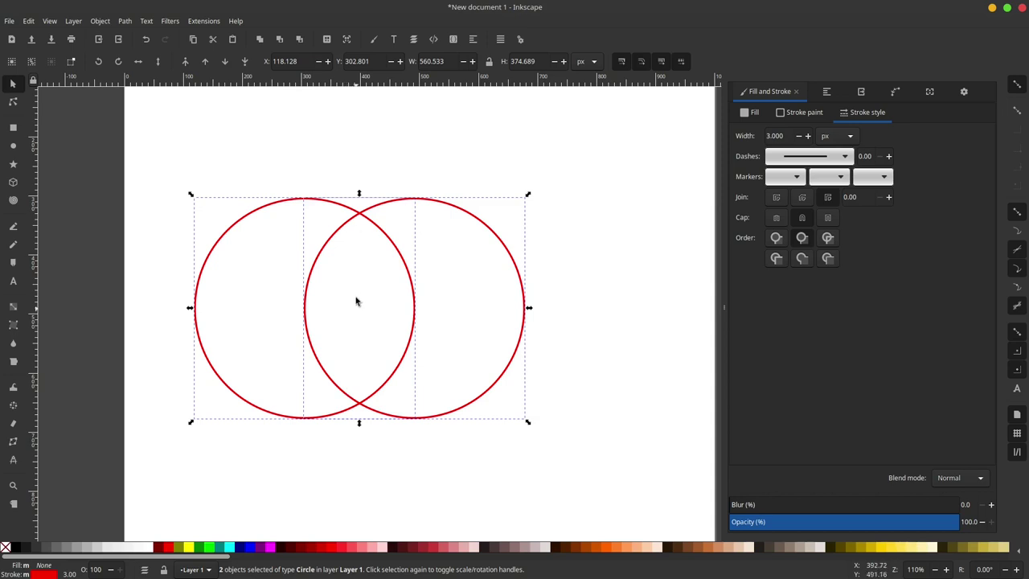
{"action": "left_click", "coordinate": [124, 21]}
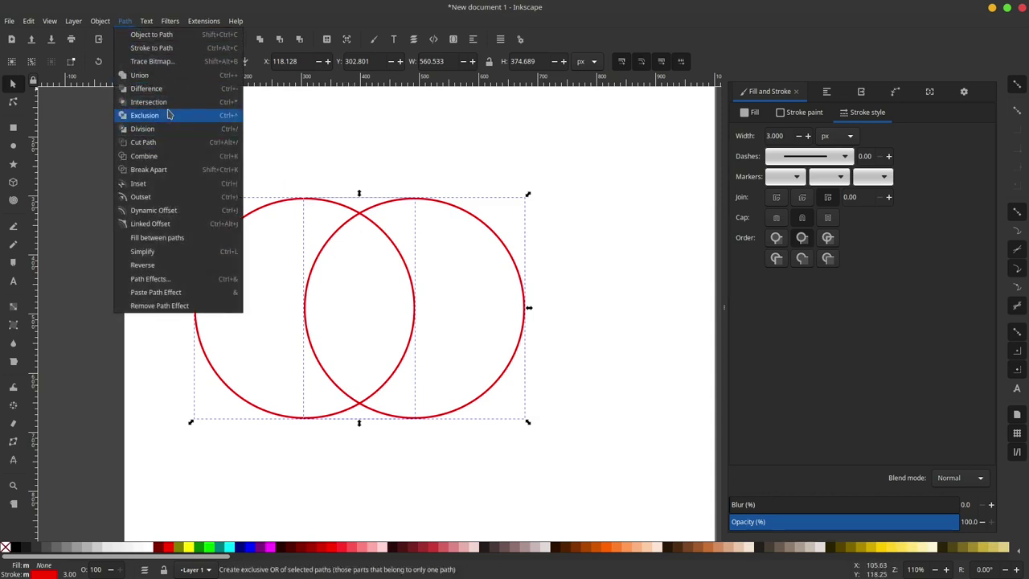
{"action": "left_click", "coordinate": [149, 90]}
- Move the crescent up toward the top-left of the page
{"action": "left_click", "coordinate": [347, 318]}
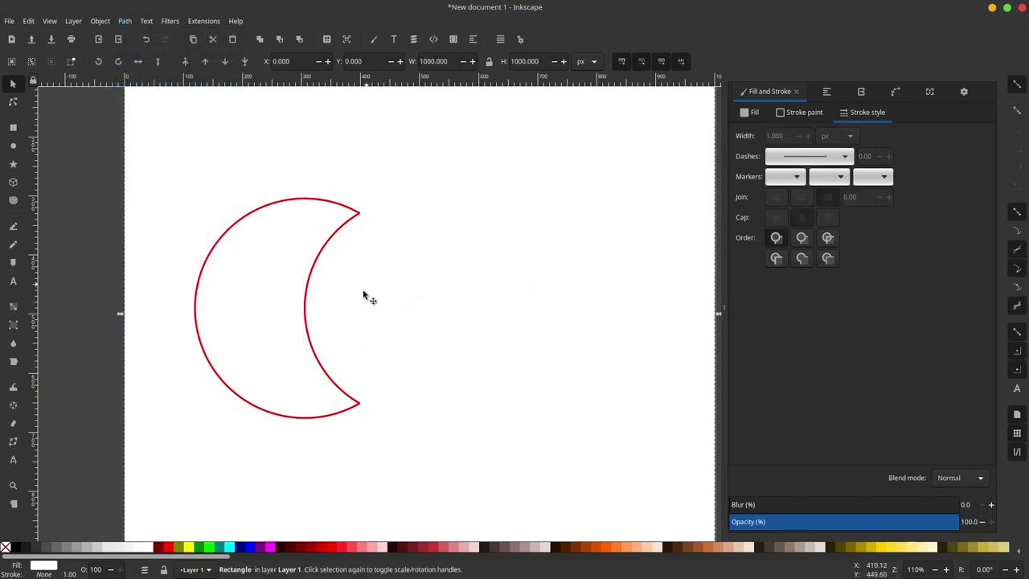
{"action": "left_click_drag", "start_coordinate": [325, 249], "coordinate": [343, 322]}
{"action": "scroll", "coordinate": [332, 373], "scroll_direction": "up", "scroll_amount": 2}
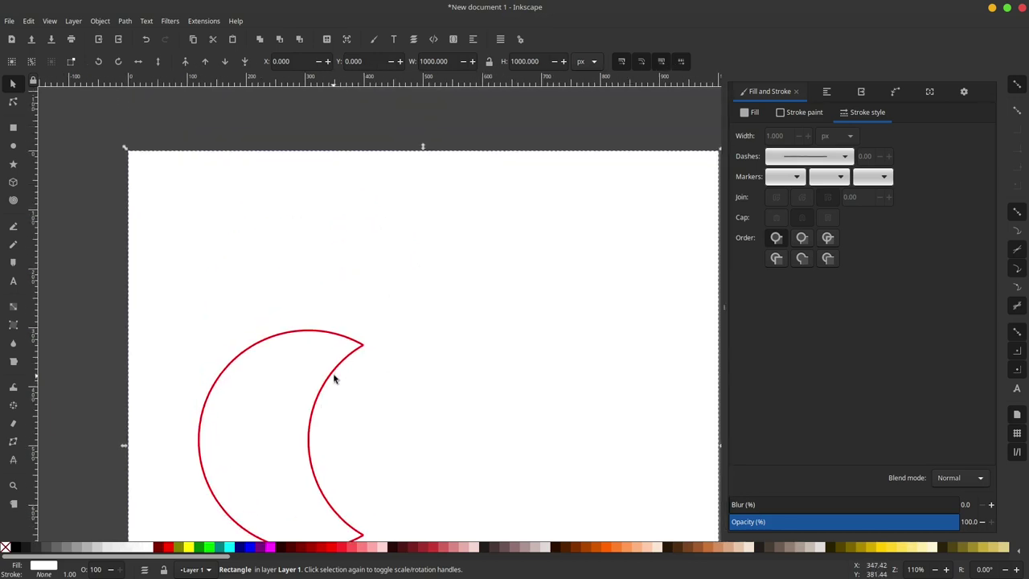
{"action": "mouse_move", "coordinate": [328, 402]}
{"action": "left_mouse_down"}
{"action": "mouse_move", "coordinate": [312, 294]}
{"action": "mouse_move", "coordinate": [294, 279]}
{"action": "left_mouse_up"}
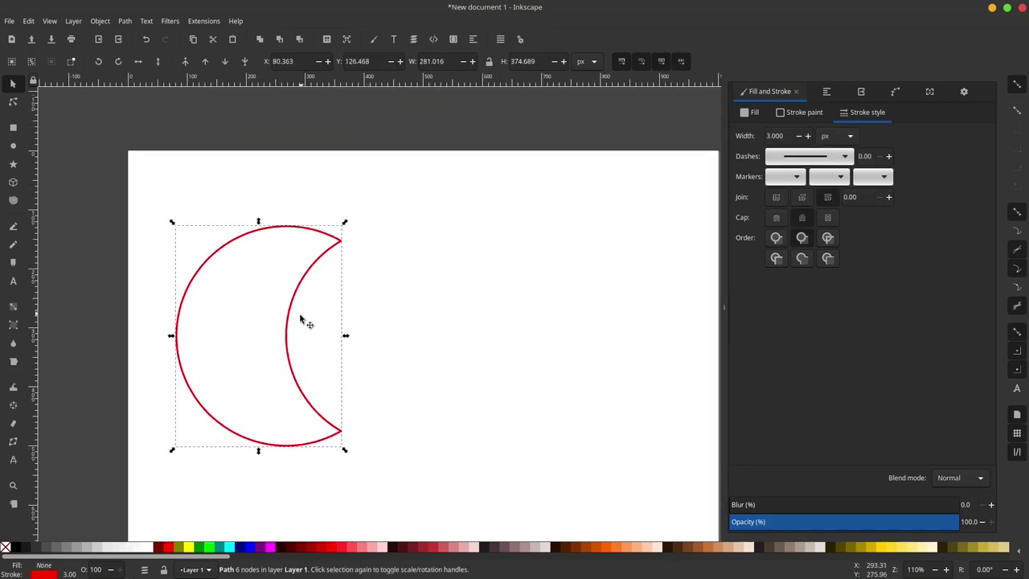
- Select the crescent's tip nodes and try moving the top tip, then undo it
{"action": "left_click", "coordinate": [361, 140]}
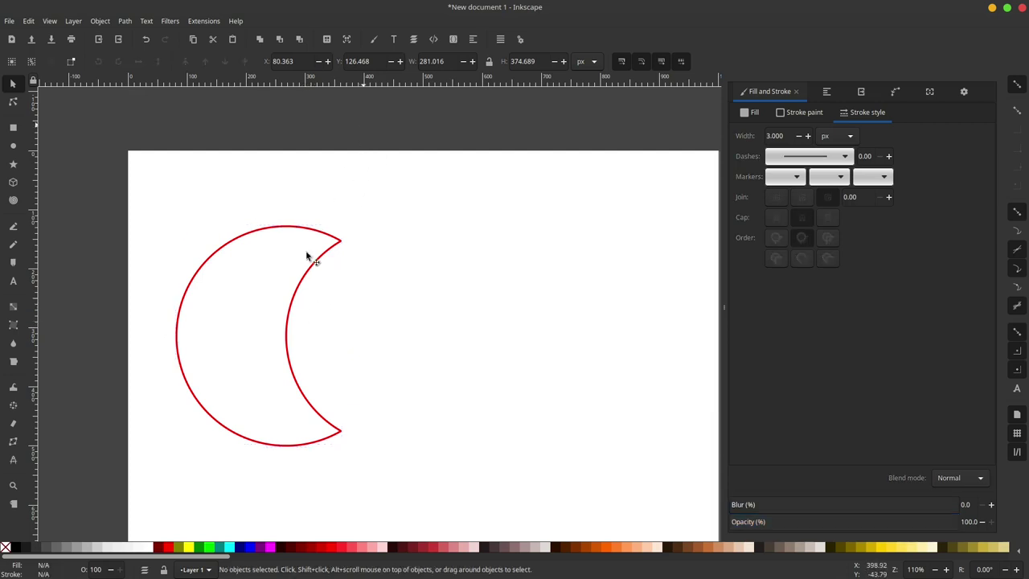
{"action": "scroll", "coordinate": [372, 213], "scroll_direction": "down", "scroll_amount": 1}
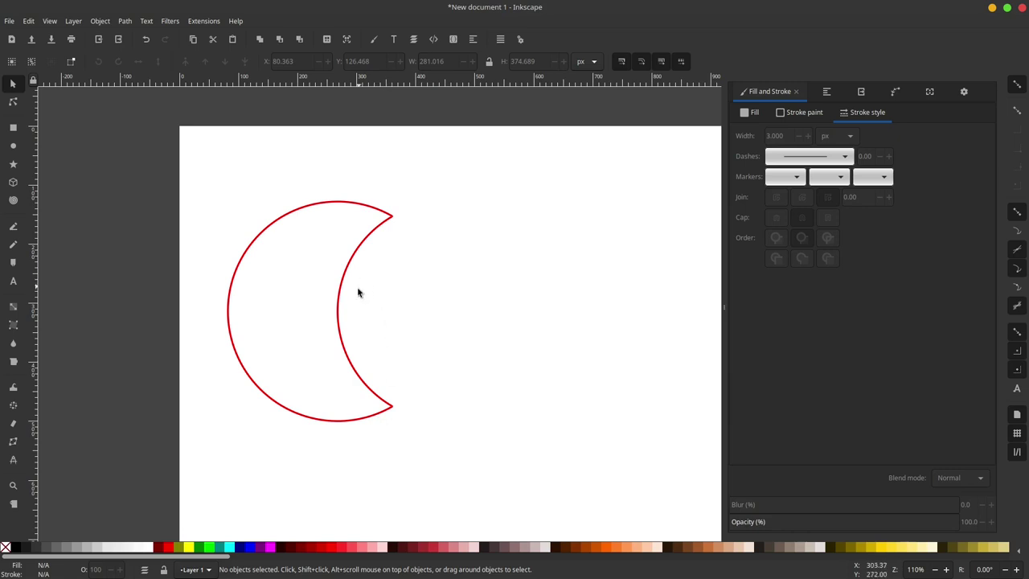
{"action": "scroll", "coordinate": [469, 298], "scroll_direction": "right", "scroll_amount": 2}
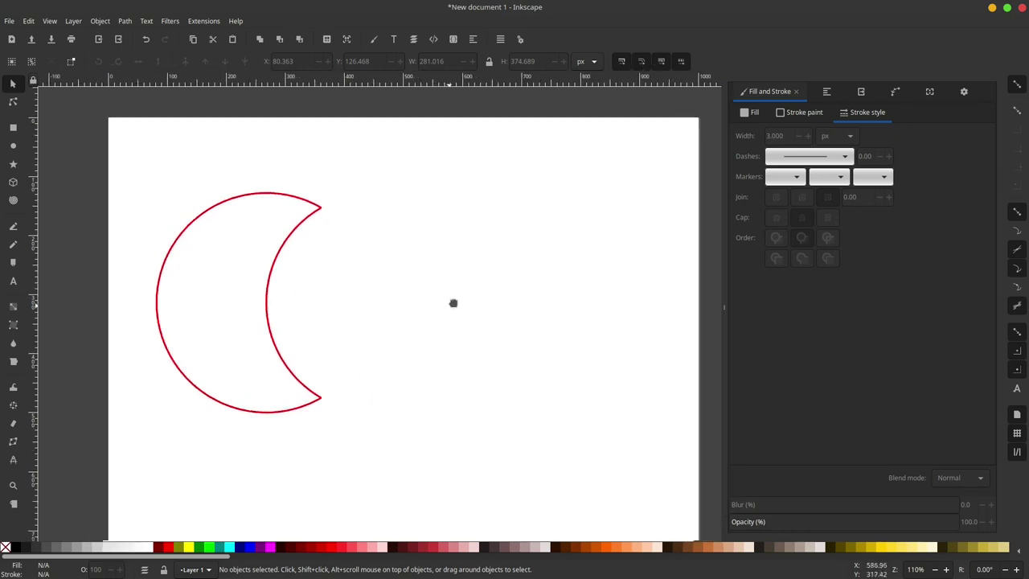
{"action": "scroll", "coordinate": [321, 241], "scroll_direction": "left", "scroll_amount": 1}
{"action": "left_click", "coordinate": [351, 195]}
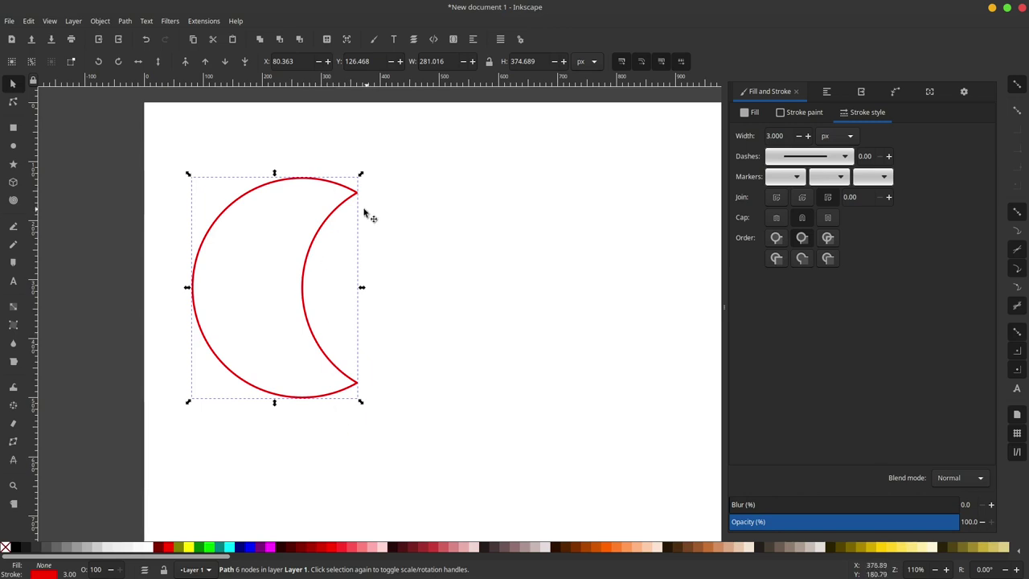
{"action": "left_click", "coordinate": [13, 104]}
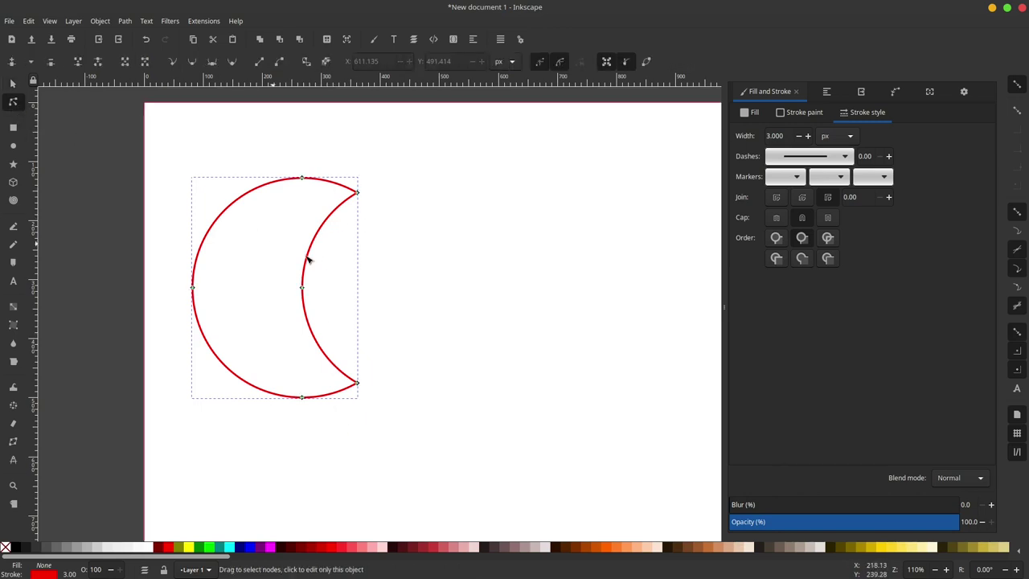
{"action": "left_click_drag", "start_coordinate": [424, 145], "coordinate": [330, 421]}
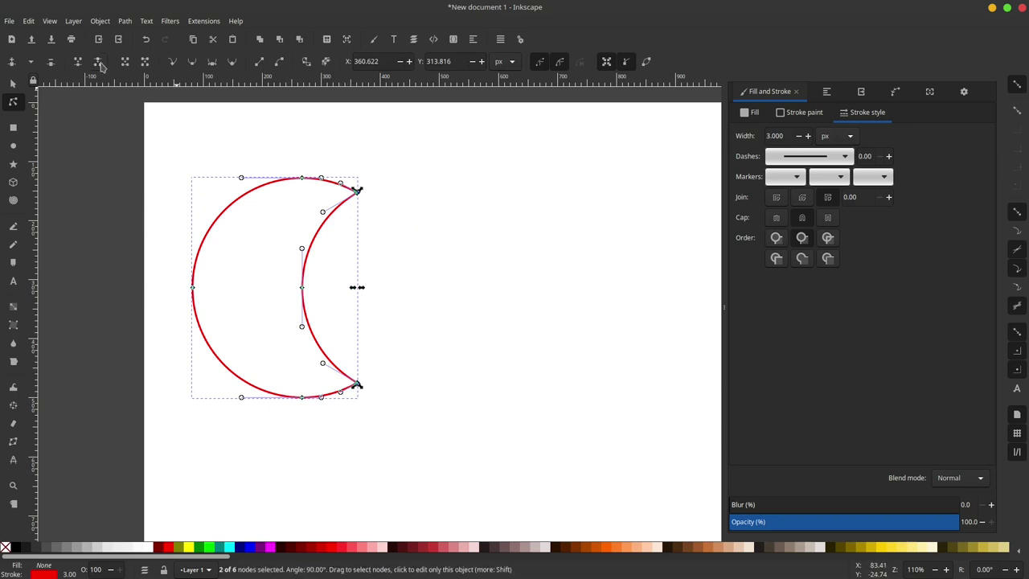
{"action": "left_click", "coordinate": [145, 61]}
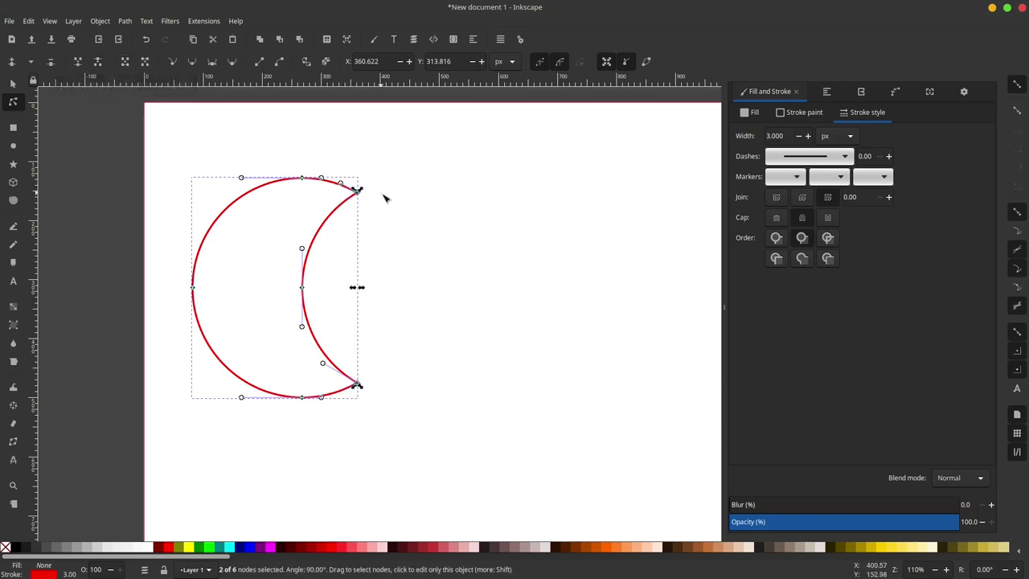
{"action": "left_click_drag", "start_coordinate": [358, 191], "coordinate": [367, 170]}
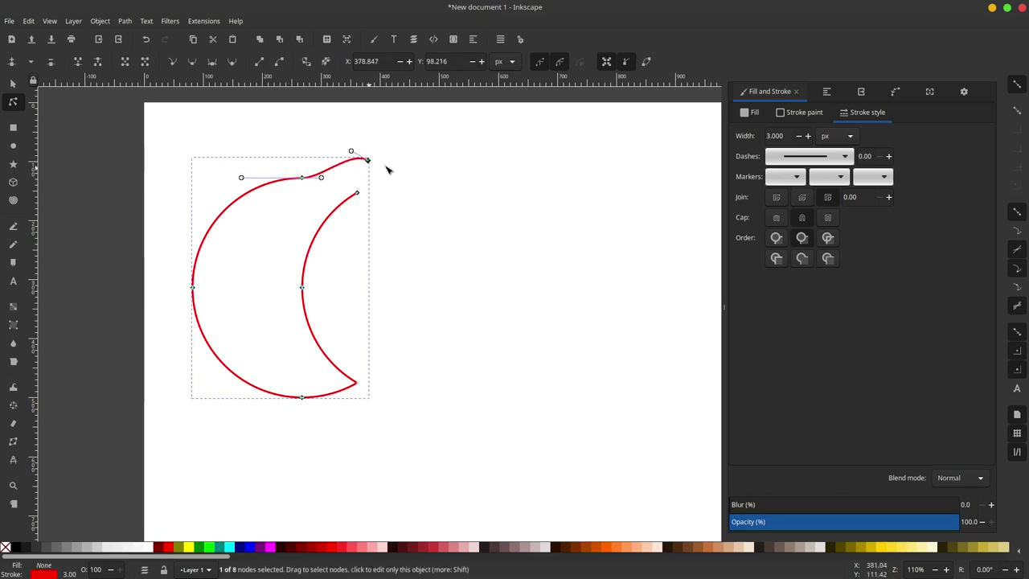
{"action": "key", "text": "ctrl+z"}
- Move the crescent slightly lower and right on the page
{"action": "left_click", "coordinate": [13, 84]}
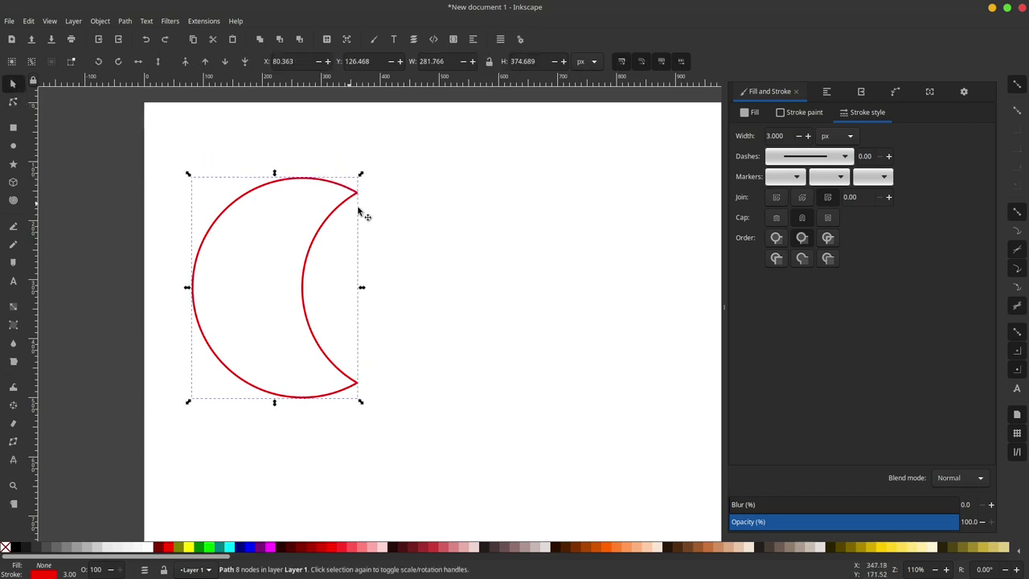
{"action": "mouse_move", "coordinate": [272, 234]}
{"action": "left_mouse_down"}
{"action": "mouse_move", "coordinate": [317, 276]}
{"action": "mouse_move", "coordinate": [292, 222]}
{"action": "left_mouse_up"}
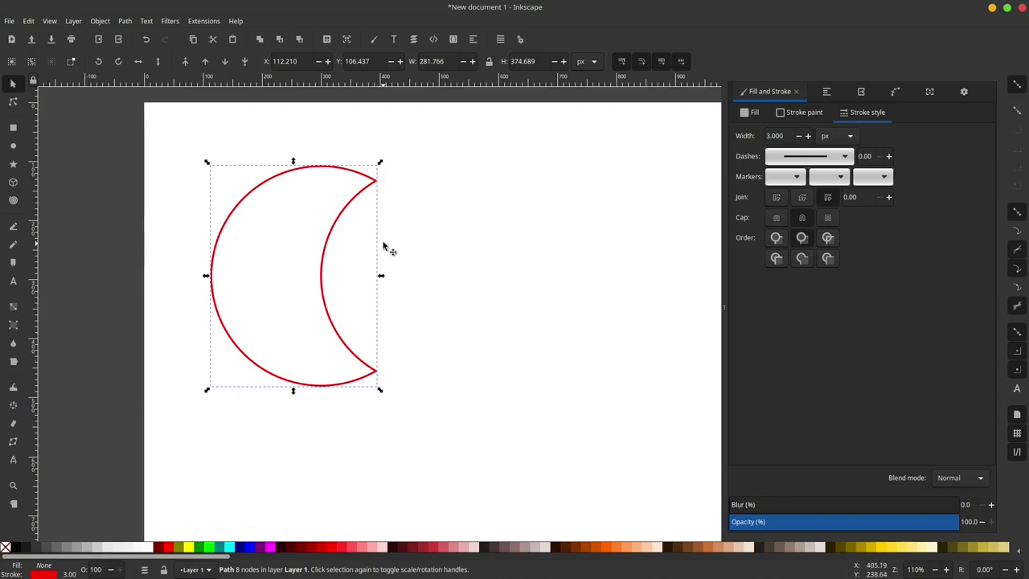
{"action": "left_click_drag", "start_coordinate": [329, 252], "coordinate": [329, 259]}
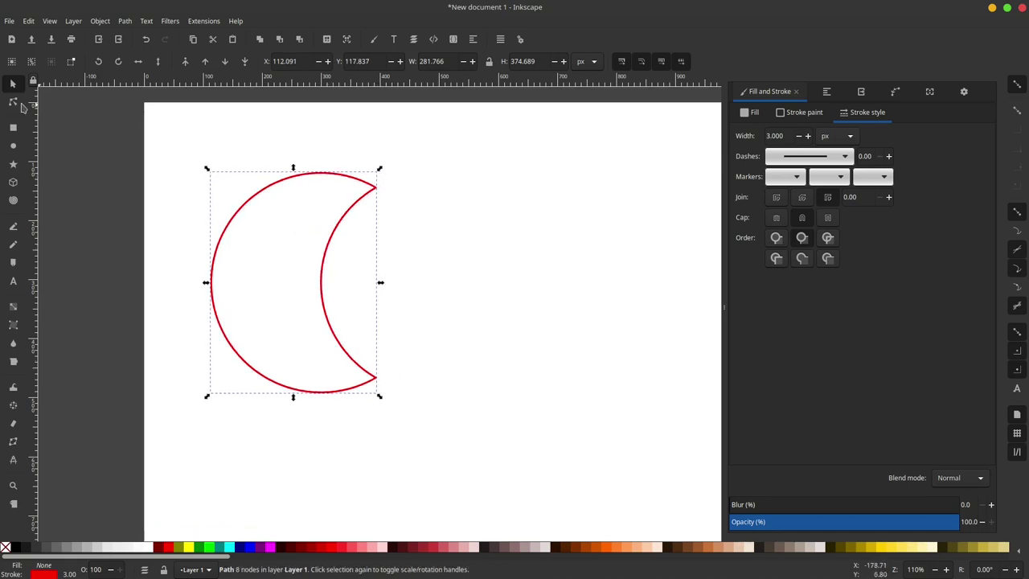
{"action": "left_click", "coordinate": [19, 103]}
{"action": "left_click_drag", "start_coordinate": [418, 147], "coordinate": [386, 208]}
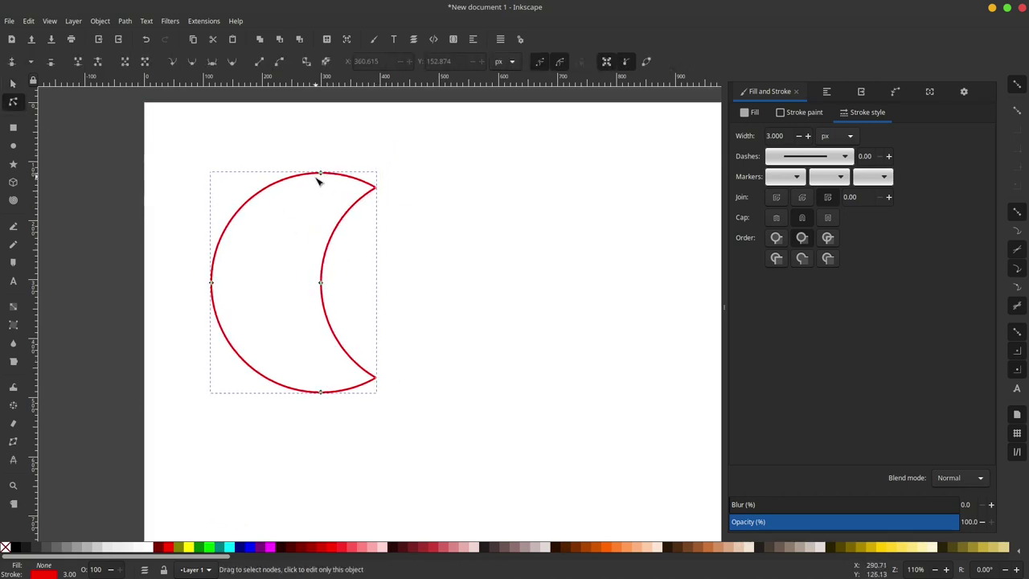
- Break the crescent apart into separate outer and inner arc paths
{"action": "left_click", "coordinate": [12, 83]}
{"action": "left_click", "coordinate": [259, 191]}
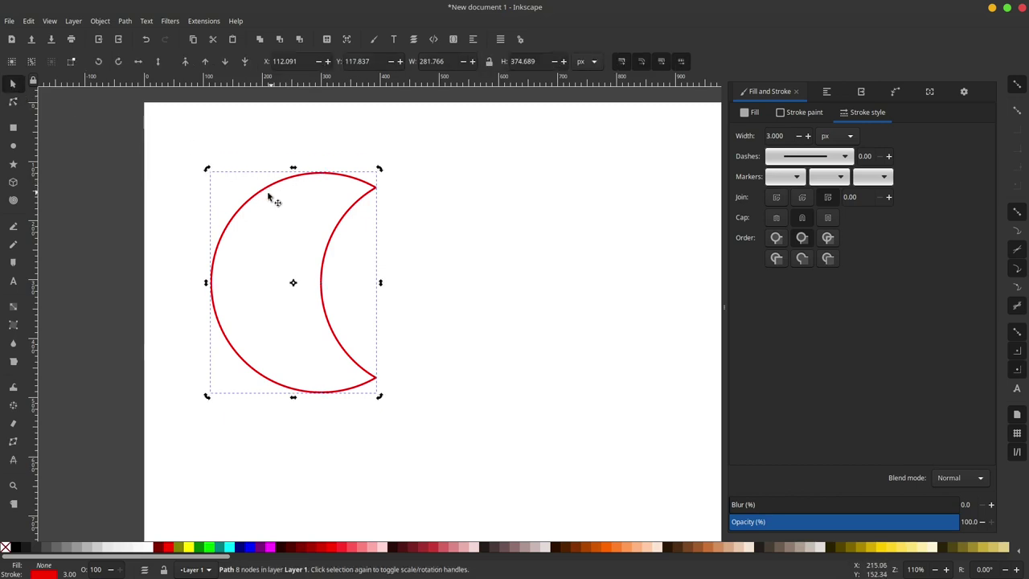
{"action": "left_click", "coordinate": [126, 21]}
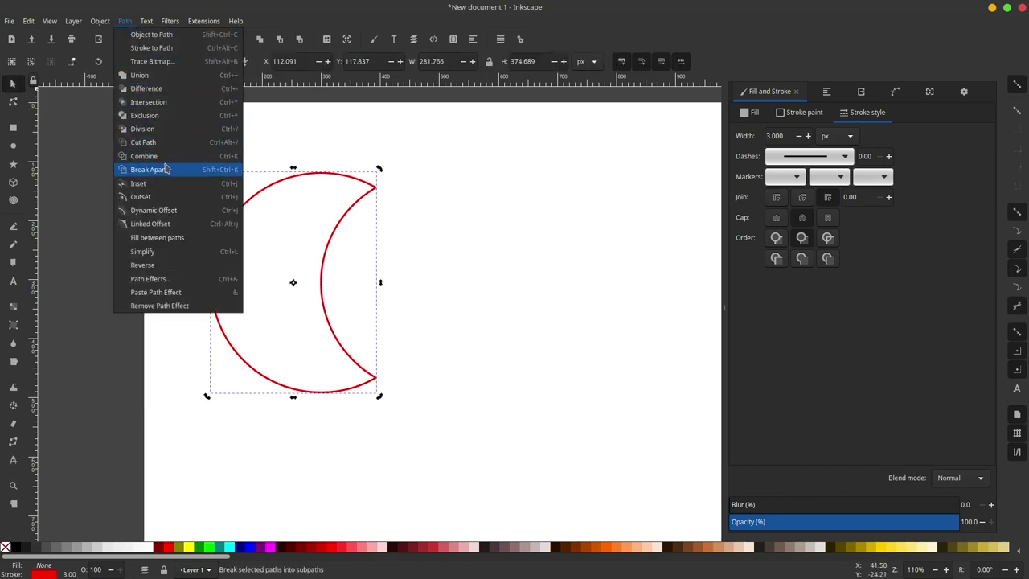
{"action": "left_click", "coordinate": [167, 169]}
{"action": "key", "text": "Escape"}
- Drag the inner arc off to the right and recentre the view
{"action": "left_click", "coordinate": [344, 232]}
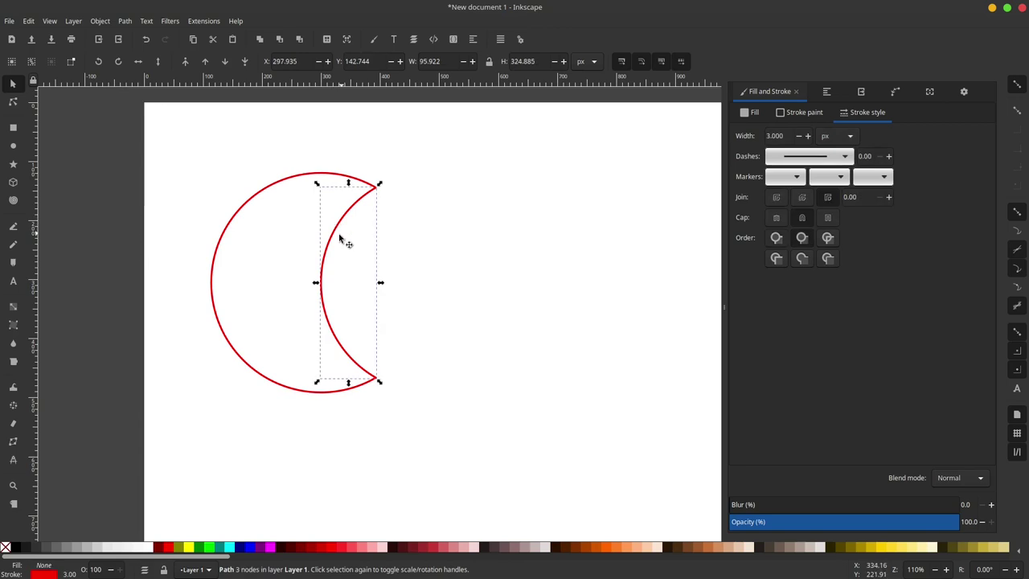
{"action": "left_click_drag", "start_coordinate": [344, 237], "coordinate": [391, 268]}
{"action": "scroll", "coordinate": [377, 270], "scroll_direction": "right", "scroll_amount": 3}
{"action": "key", "text": "minus"}
{"action": "left_click", "coordinate": [421, 201]}
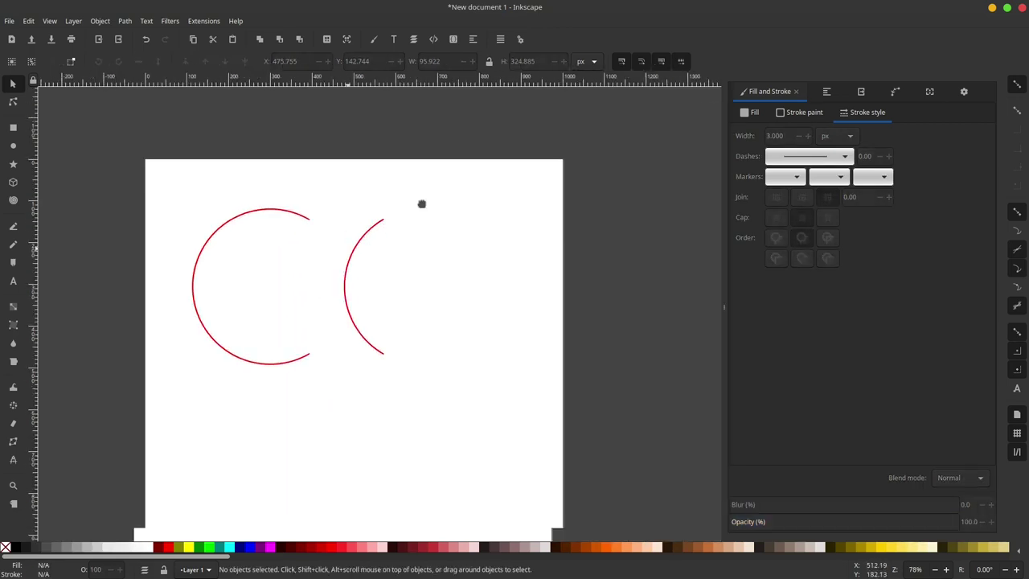
{"action": "scroll", "coordinate": [438, 185], "scroll_direction": "left", "scroll_amount": 3}
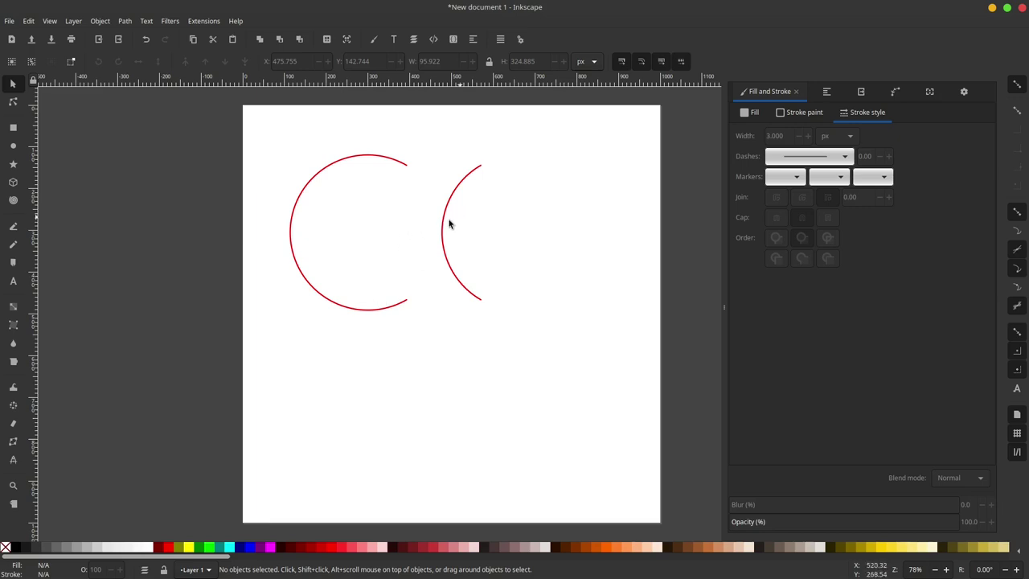
{"action": "left_click_drag", "start_coordinate": [449, 224], "coordinate": [389, 252]}
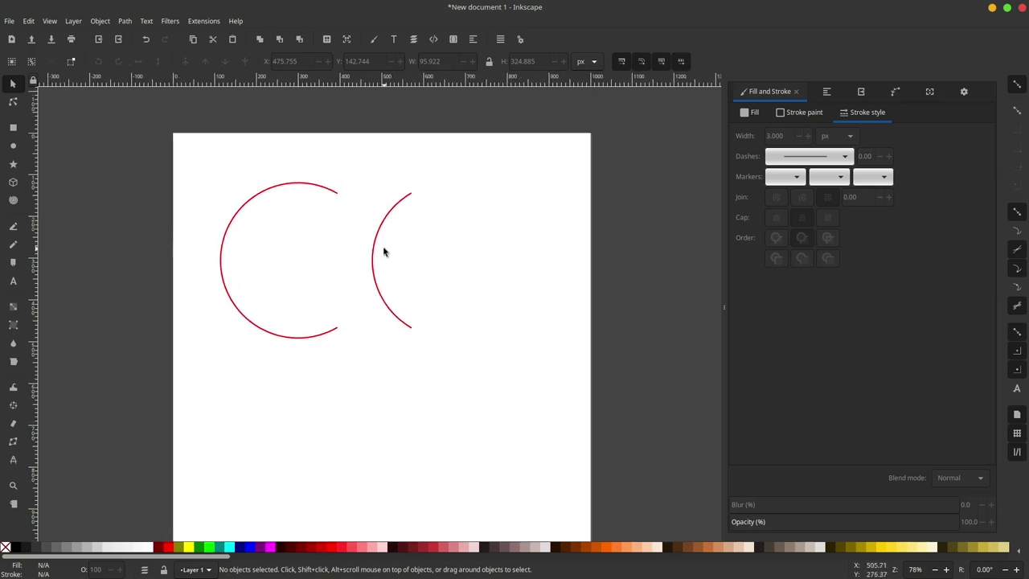
{"action": "scroll", "coordinate": [326, 241], "scroll_direction": "up", "scroll_amount": 1}
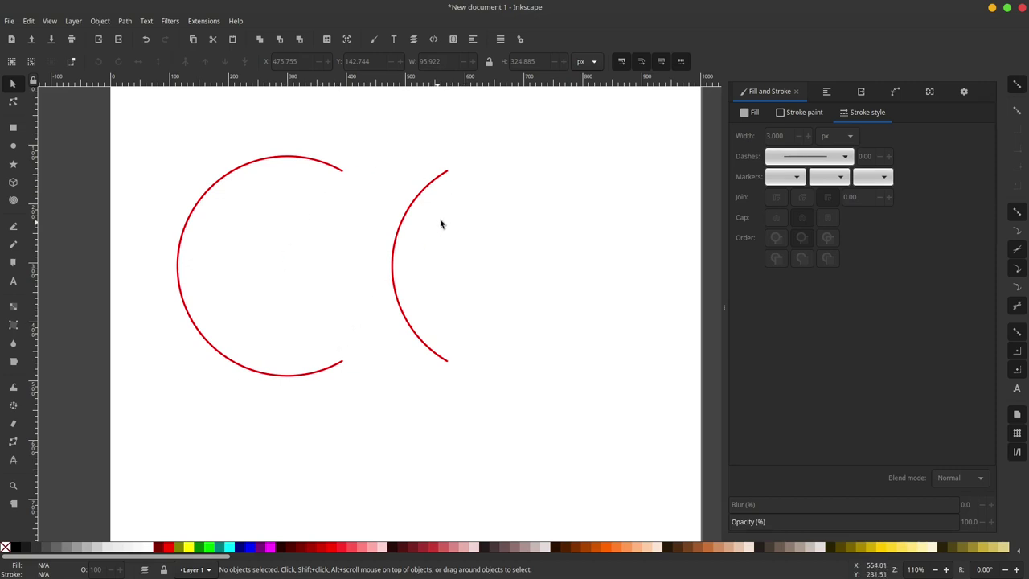
{"action": "scroll", "coordinate": [427, 260], "scroll_direction": "down", "scroll_amount": 1}
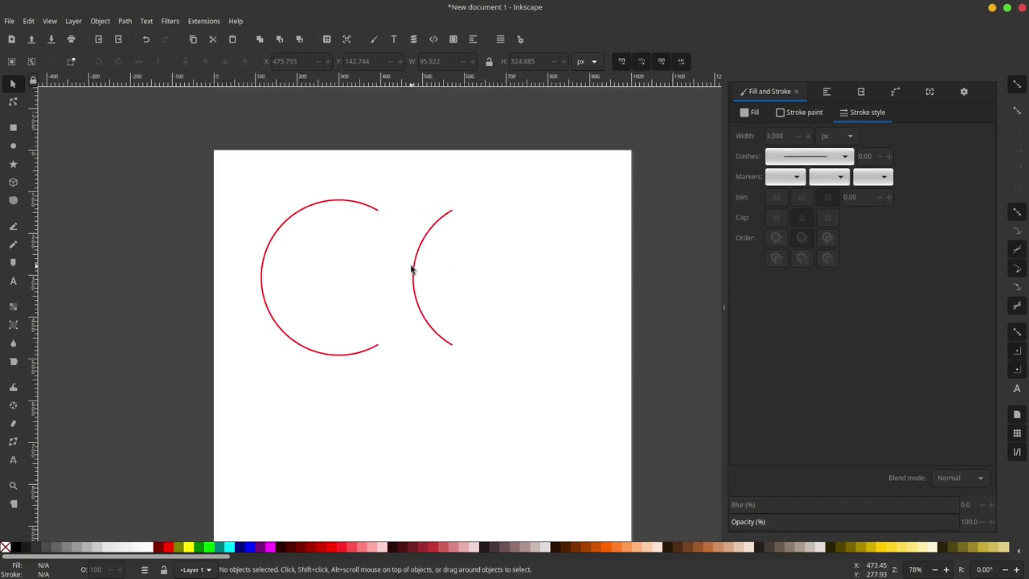
- Snap the inner arc's tips onto the outer arc's endpoints and select both arcs
{"action": "left_click", "coordinate": [413, 272]}
{"action": "left_click_drag", "start_coordinate": [410, 271], "coordinate": [337, 274]}
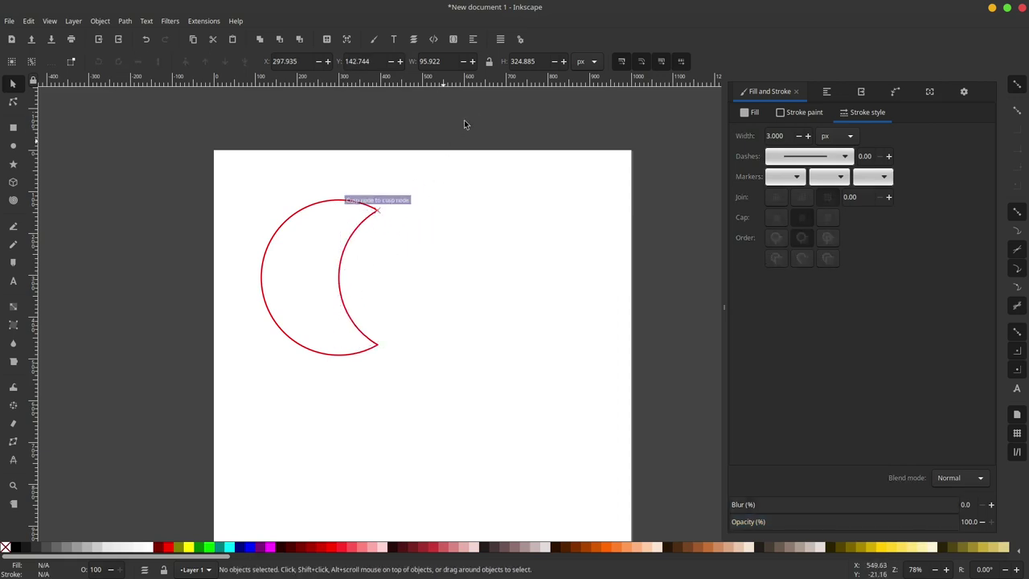
{"action": "left_click_drag", "start_coordinate": [475, 119], "coordinate": [237, 434]}
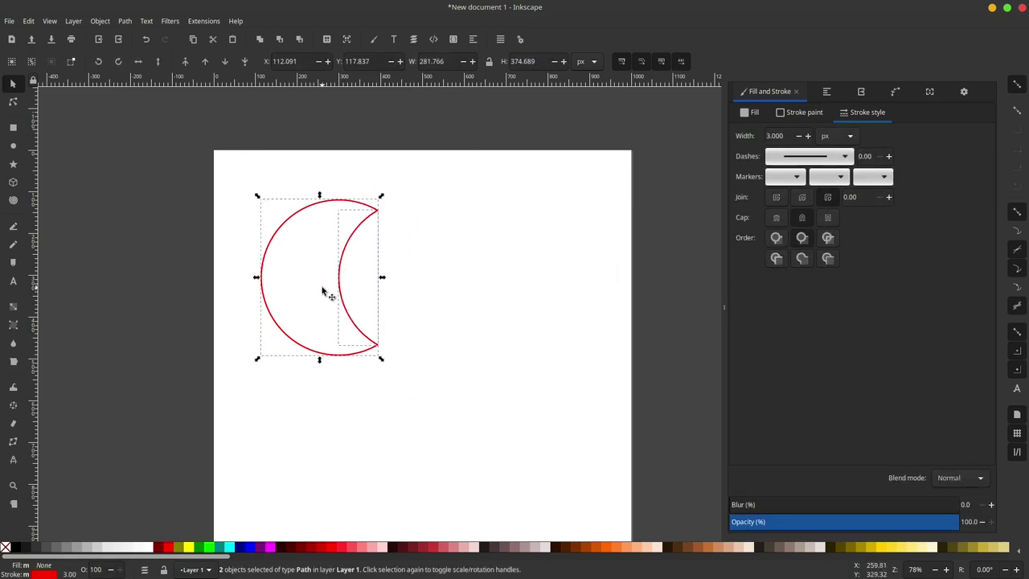
- Combine the outer and inner arcs into a single path
{"action": "left_click", "coordinate": [125, 21]}
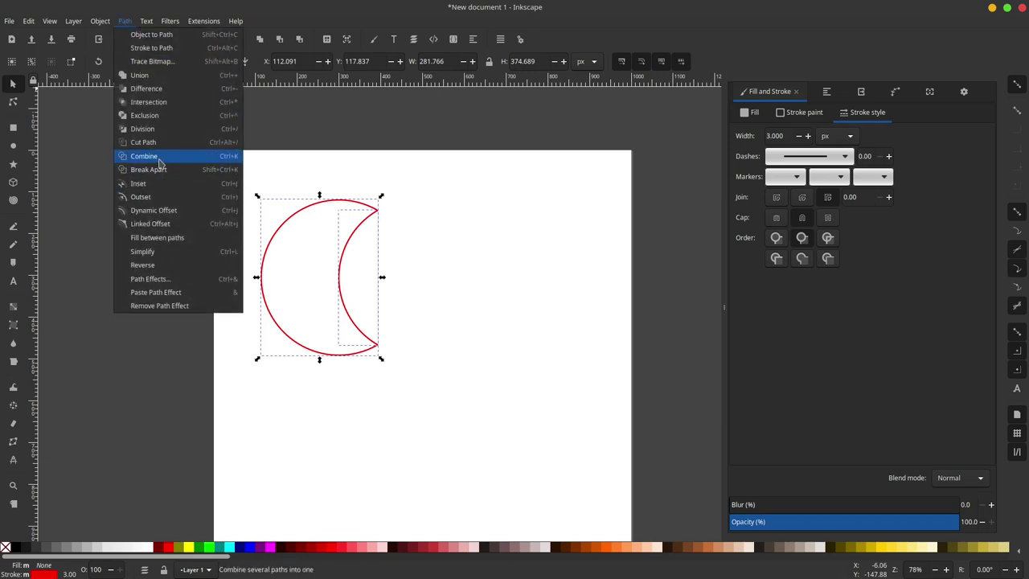
{"action": "left_click", "coordinate": [158, 154]}
{"action": "left_click", "coordinate": [125, 21]}
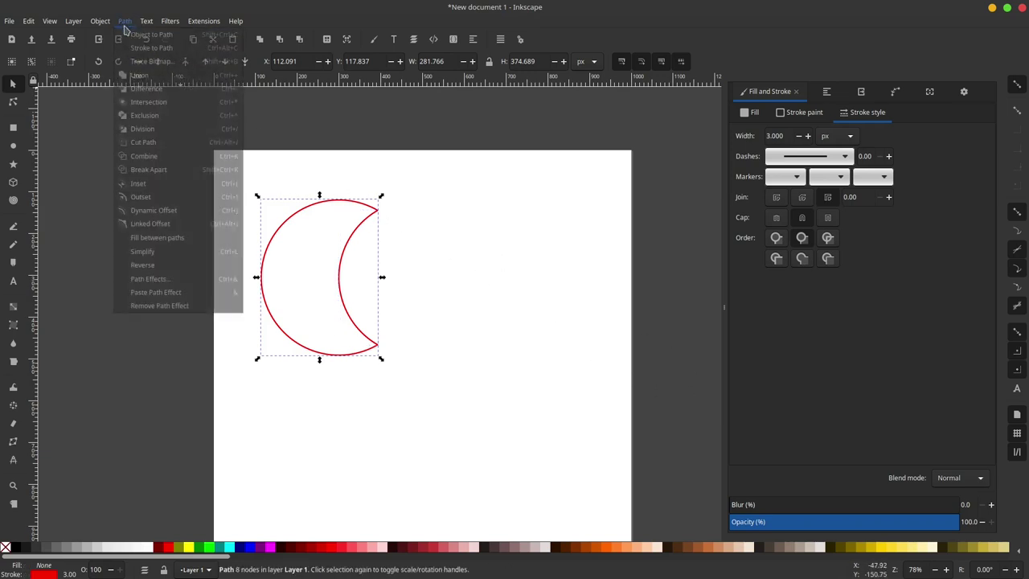
{"action": "left_click", "coordinate": [151, 278]}
- Add an Interpolate Sub-Paths path effect with 15 steps to the crescent
{"action": "left_click", "coordinate": [752, 513]}
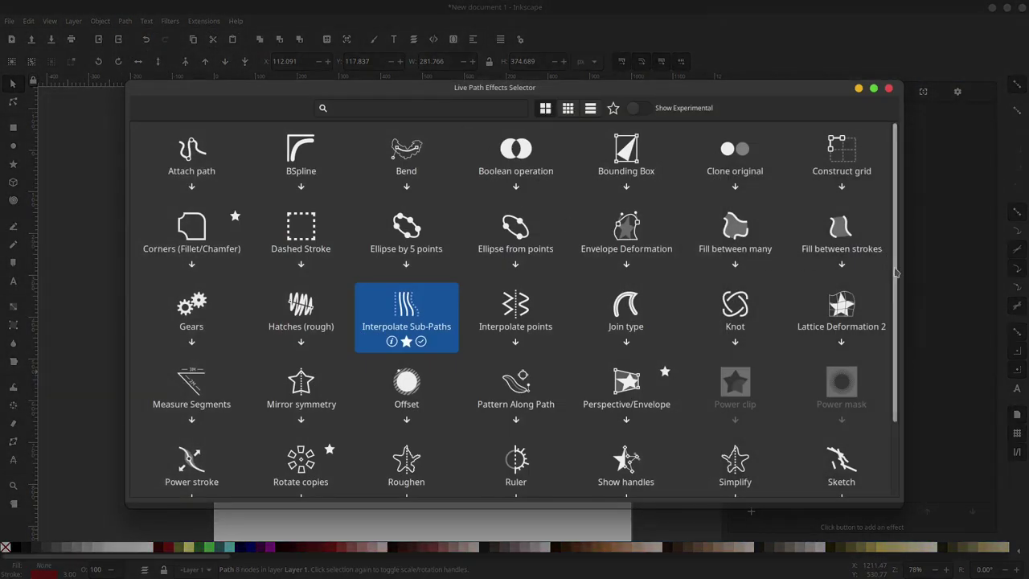
{"action": "scroll", "coordinate": [882, 358], "scroll_direction": "down", "scroll_amount": 2}
{"action": "scroll", "coordinate": [898, 368], "scroll_direction": "up", "scroll_amount": 2}
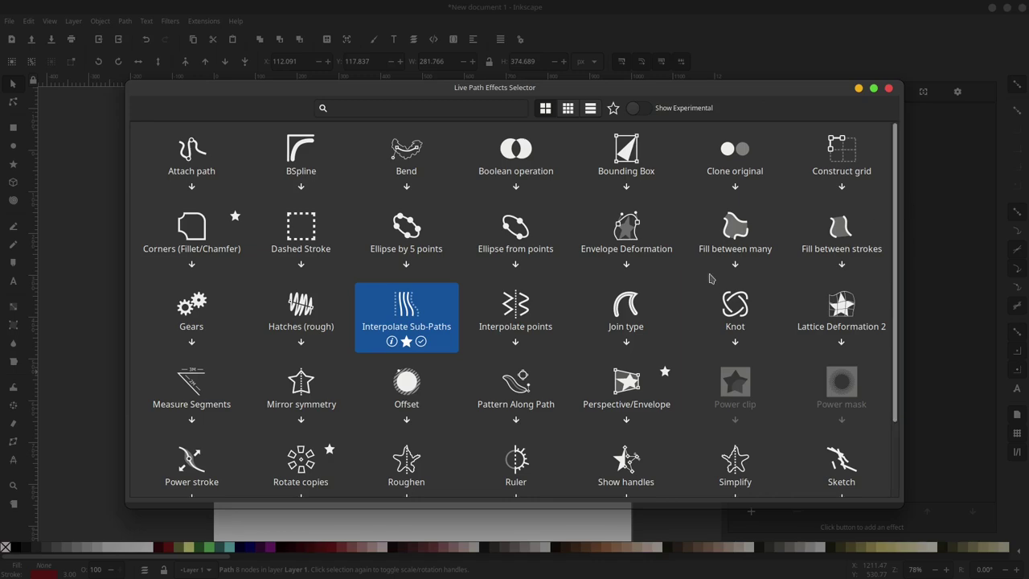
{"action": "left_click", "coordinate": [411, 333]}
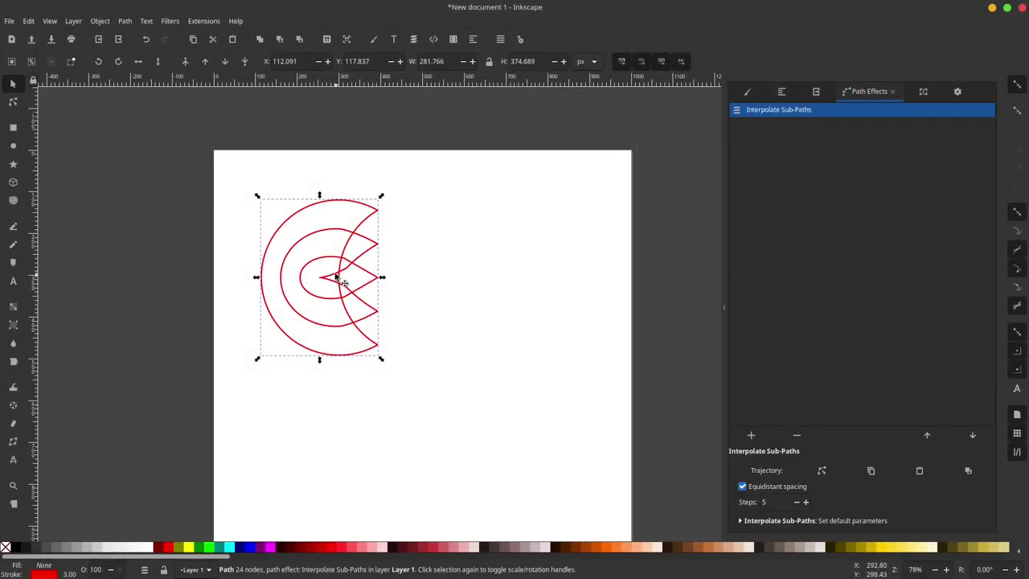
{"action": "scroll", "coordinate": [331, 267], "scroll_direction": "up", "scroll_amount": 1}
{"action": "scroll", "coordinate": [330, 268], "scroll_direction": "up", "scroll_amount": 1}
{"action": "scroll", "coordinate": [329, 268], "scroll_direction": "up", "scroll_amount": 1}
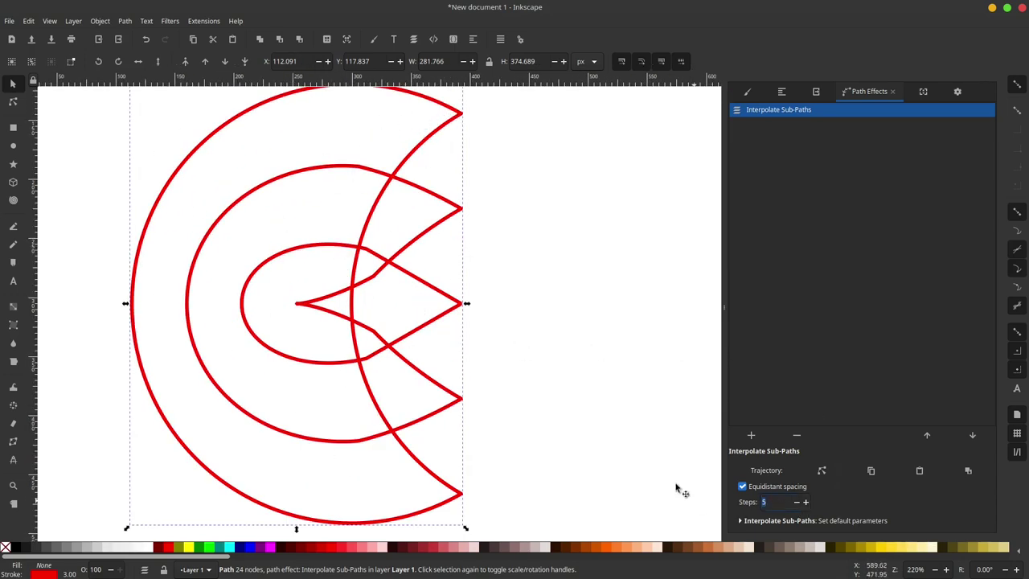
{"action": "type", "text": "15"}
{"action": "key", "text": "Return"}
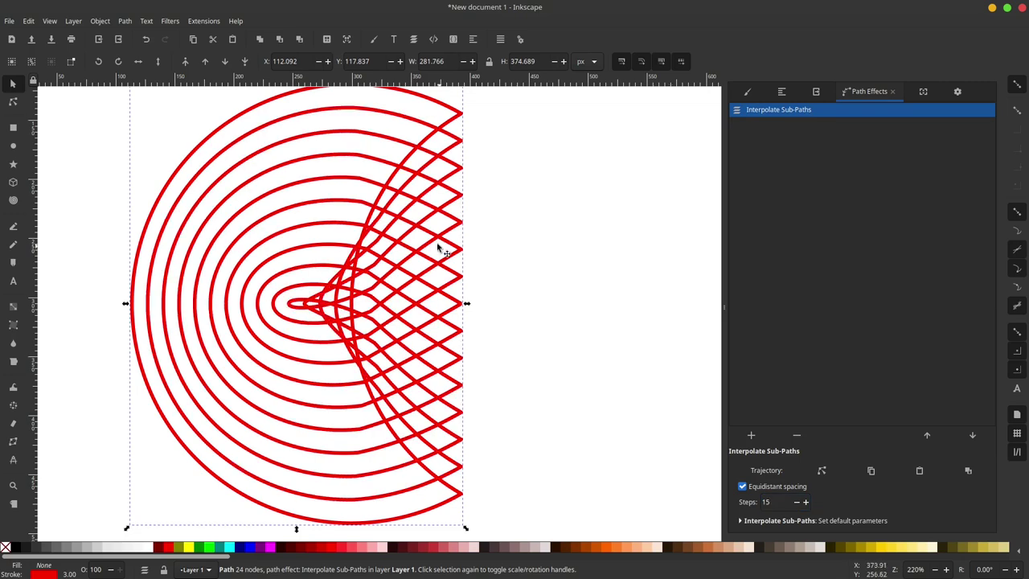
{"action": "scroll", "coordinate": [410, 325], "scroll_direction": "right", "scroll_amount": 1}
{"action": "scroll", "coordinate": [410, 326], "scroll_direction": "up", "scroll_amount": 1}
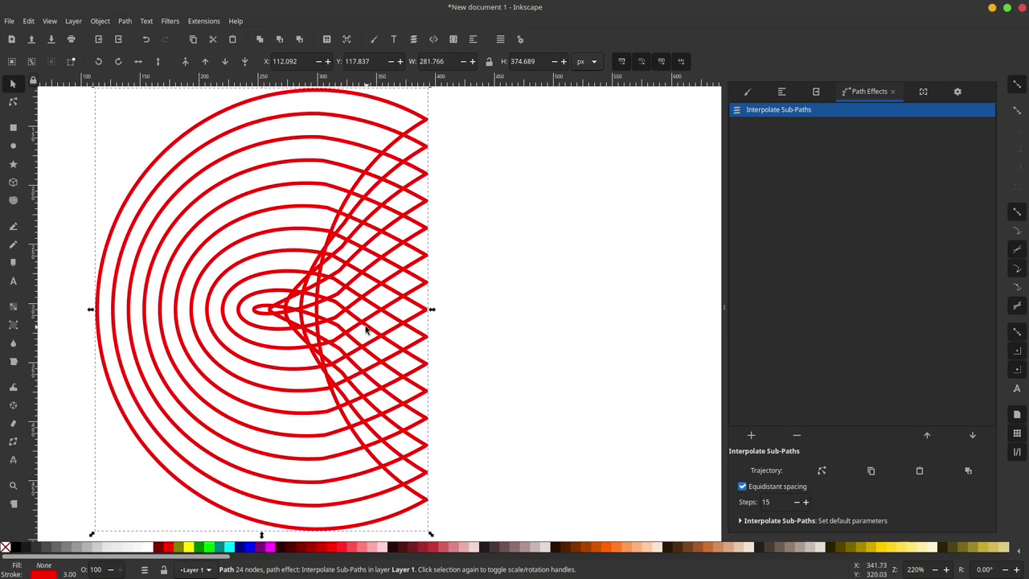
{"action": "scroll", "coordinate": [370, 345], "scroll_direction": "down", "scroll_amount": 1}
{"action": "scroll", "coordinate": [363, 338], "scroll_direction": "down", "scroll_amount": 1, "text": "ctrl"}
{"action": "scroll", "coordinate": [295, 290], "scroll_direction": "down", "scroll_amount": 1}
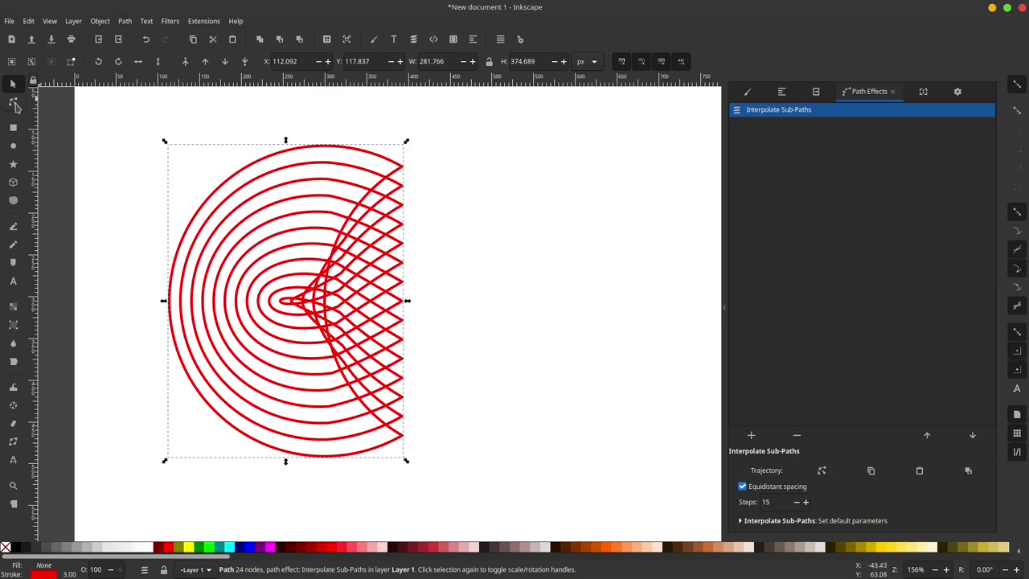
- Try stretching the path's nodes, then undo back to the plain 8-node crescent without interpolation
{"action": "left_click", "coordinate": [13, 102]}
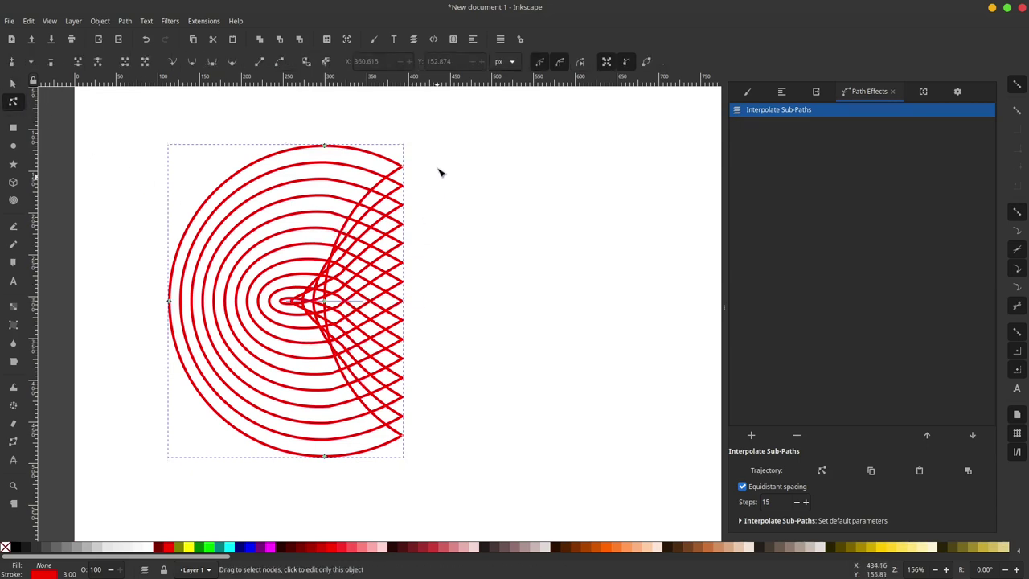
{"action": "left_click_drag", "start_coordinate": [426, 166], "coordinate": [333, 474]}
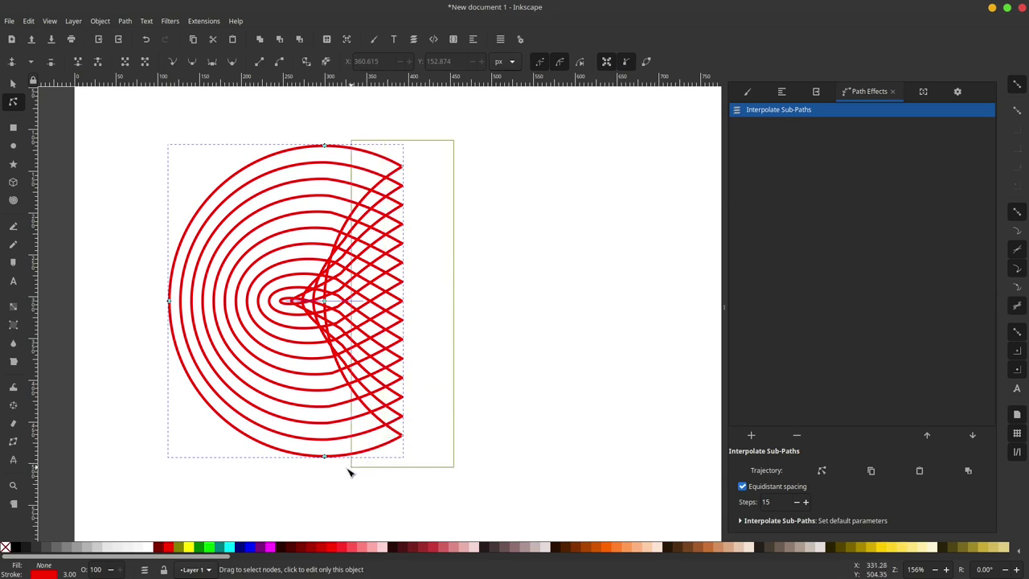
{"action": "left_click_drag", "start_coordinate": [333, 474], "coordinate": [361, 462]}
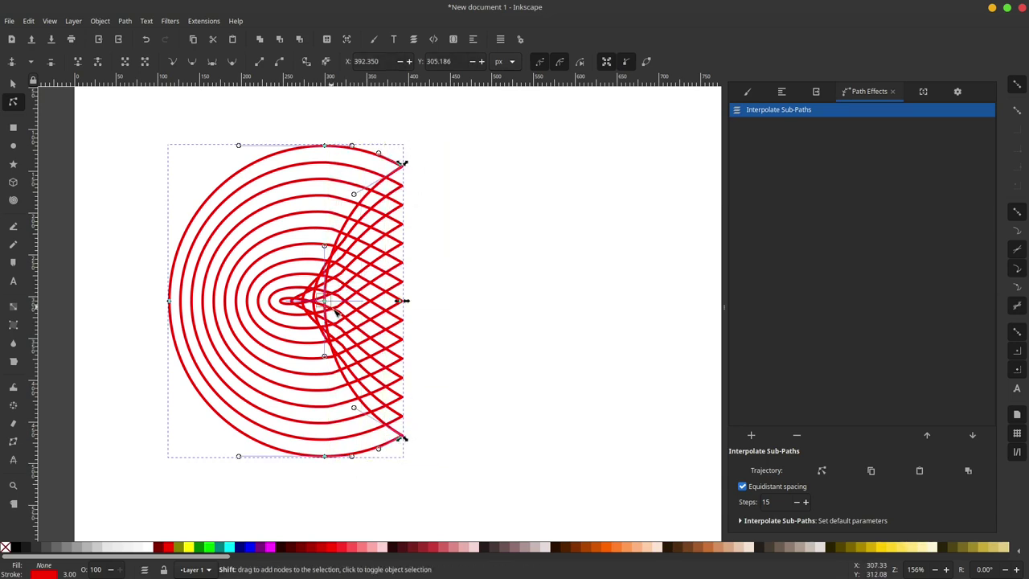
{"action": "left_click", "coordinate": [364, 325], "text": "shift"}
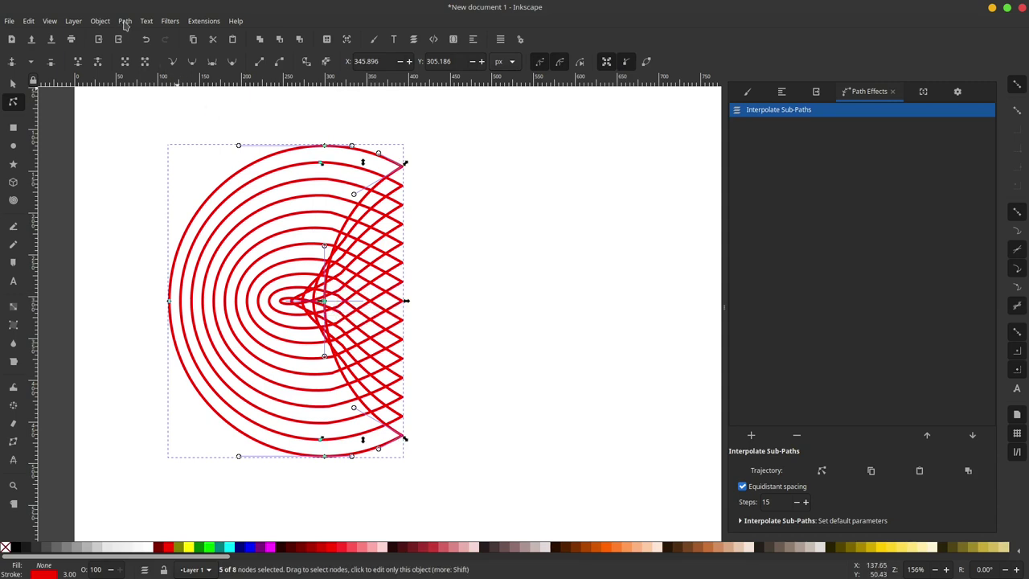
{"action": "left_click", "coordinate": [125, 21]}
{"action": "left_click", "coordinate": [168, 266]}
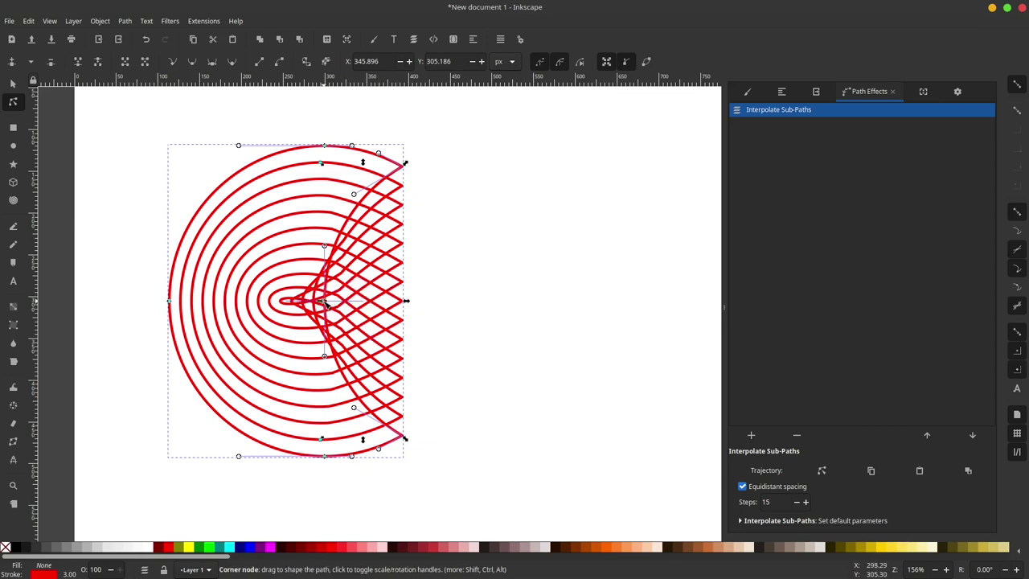
{"action": "left_click_drag", "start_coordinate": [324, 302], "coordinate": [475, 306]}
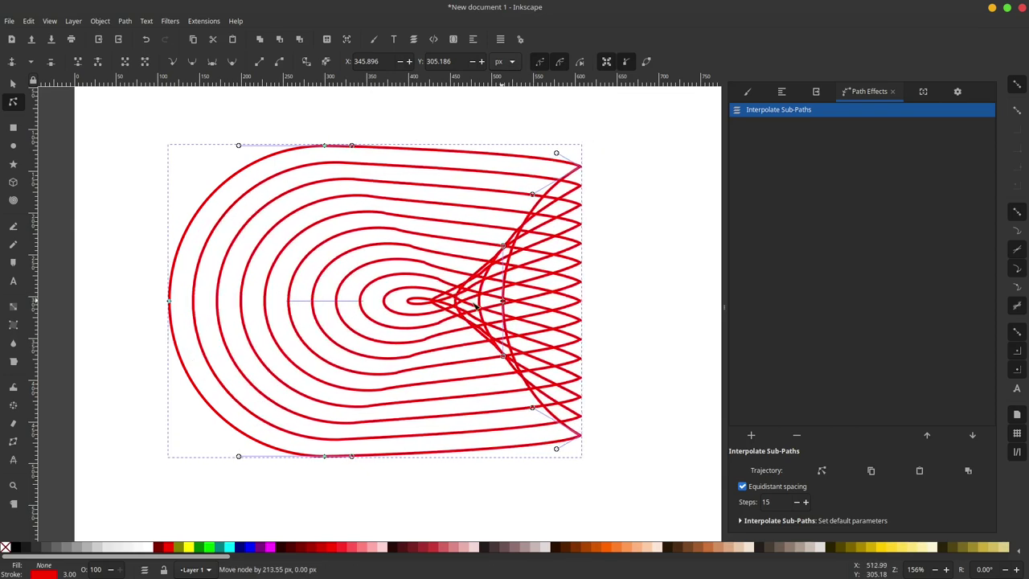
{"action": "key", "text": "ctrl+z"}
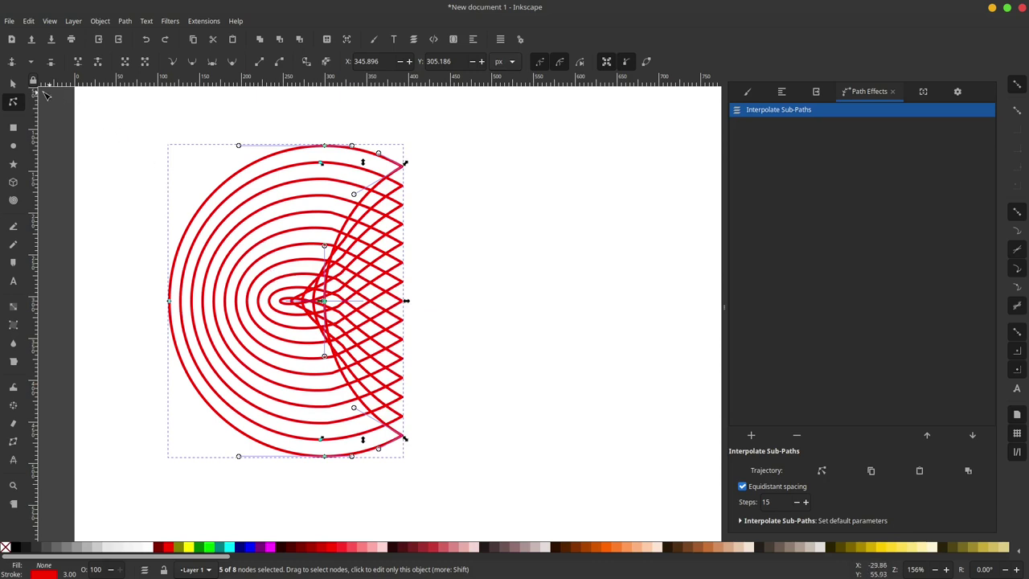
{"action": "left_click", "coordinate": [13, 84]}
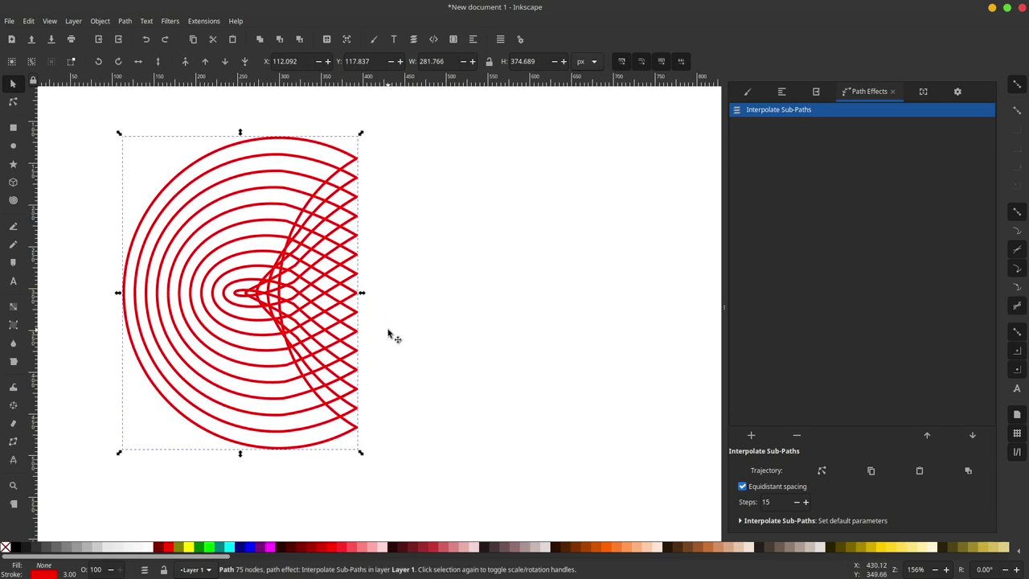
{"action": "key", "text": "ctrl+z"}
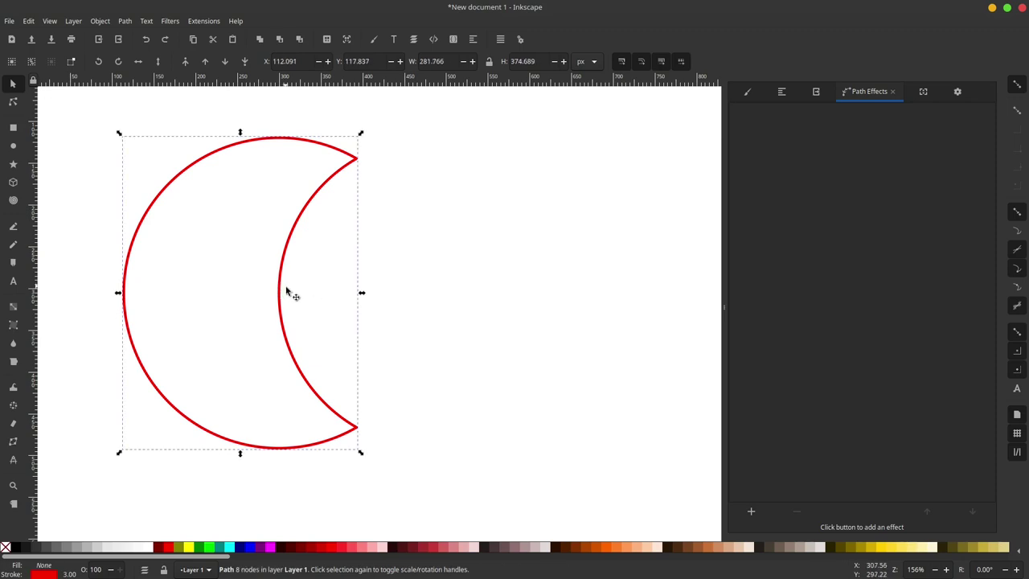
- Re-separate the arcs, recombine them, and apply Interpolate Sub-Paths at 15 steps
{"action": "key", "text": "Escape"}
{"action": "key", "text": "ctrl+z"}
{"action": "left_click", "coordinate": [420, 287]}
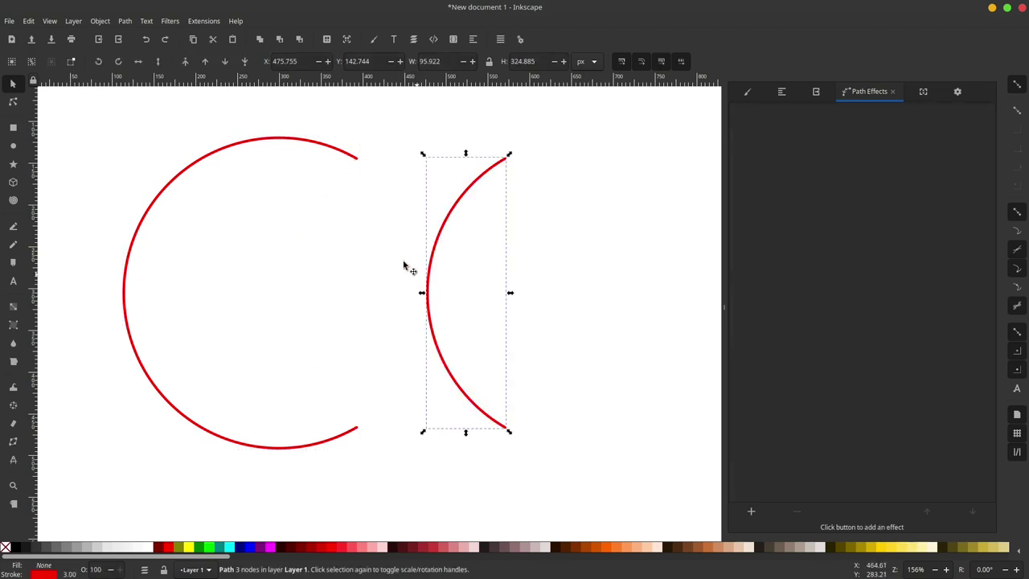
{"action": "left_click", "coordinate": [348, 153], "text": "shift"}
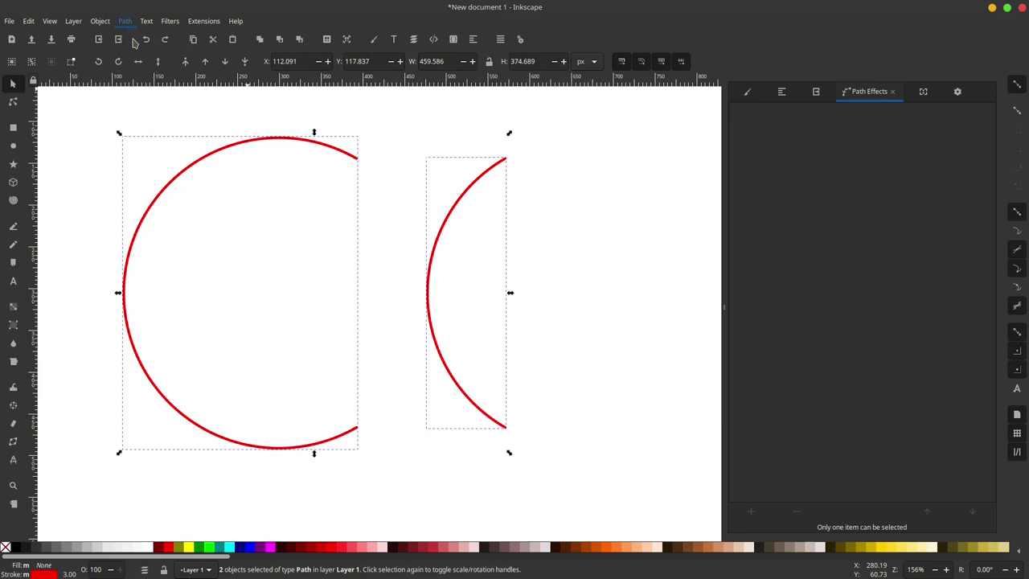
{"action": "left_click", "coordinate": [183, 161]}
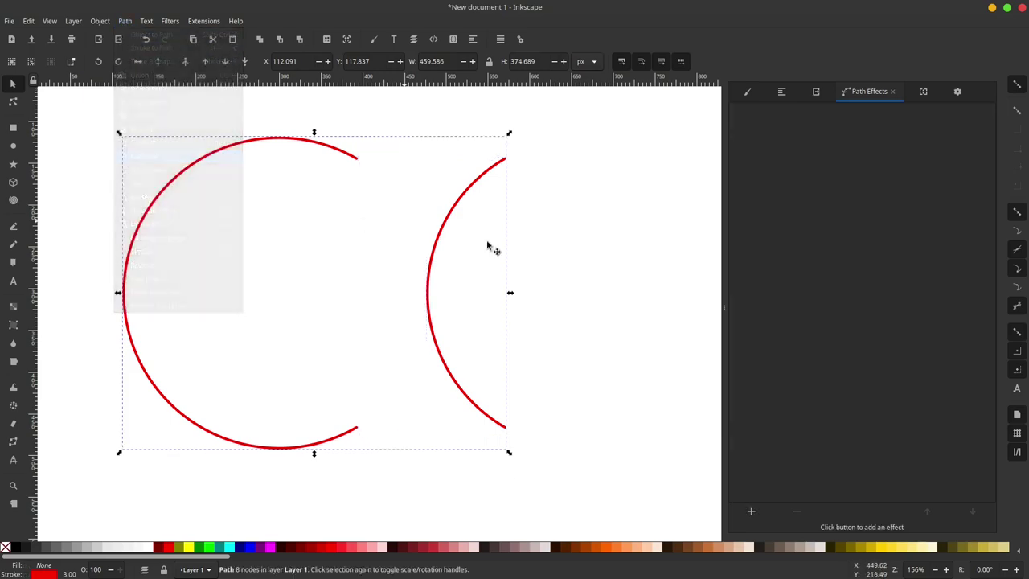
{"action": "left_click", "coordinate": [752, 513]}
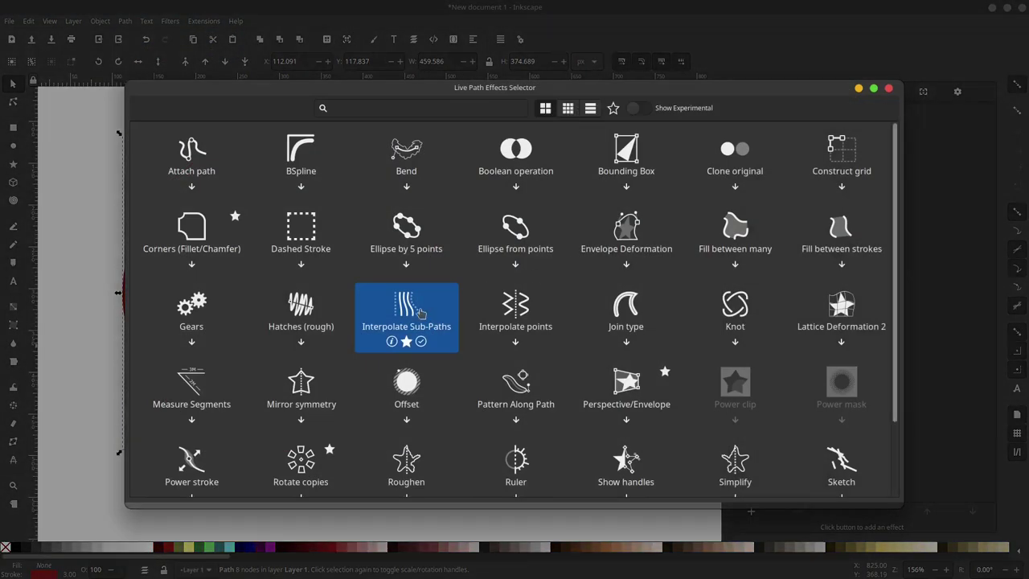
{"action": "left_click", "coordinate": [596, 233]}
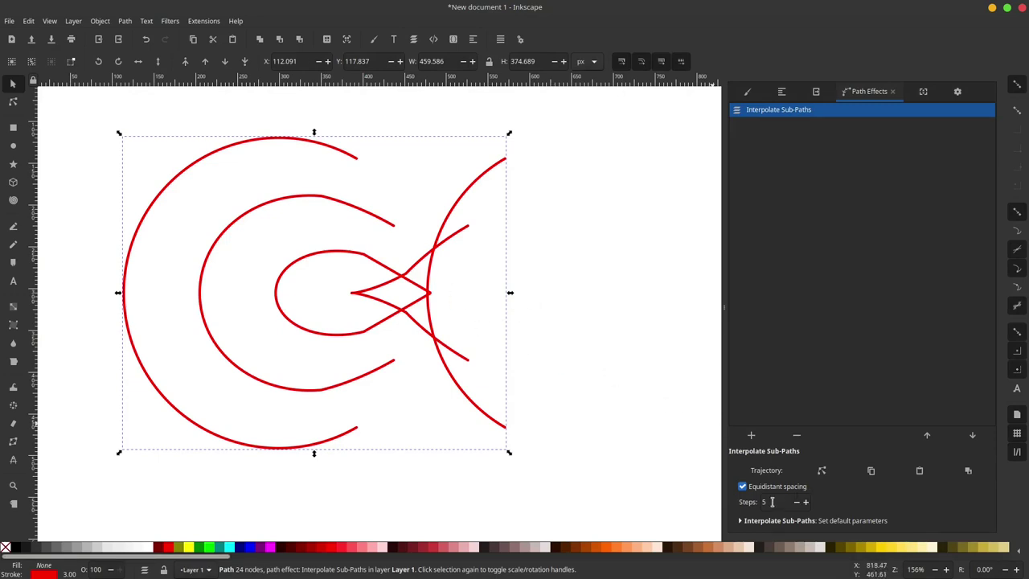
{"action": "type", "text": "15"}
{"action": "key", "text": "Return"}
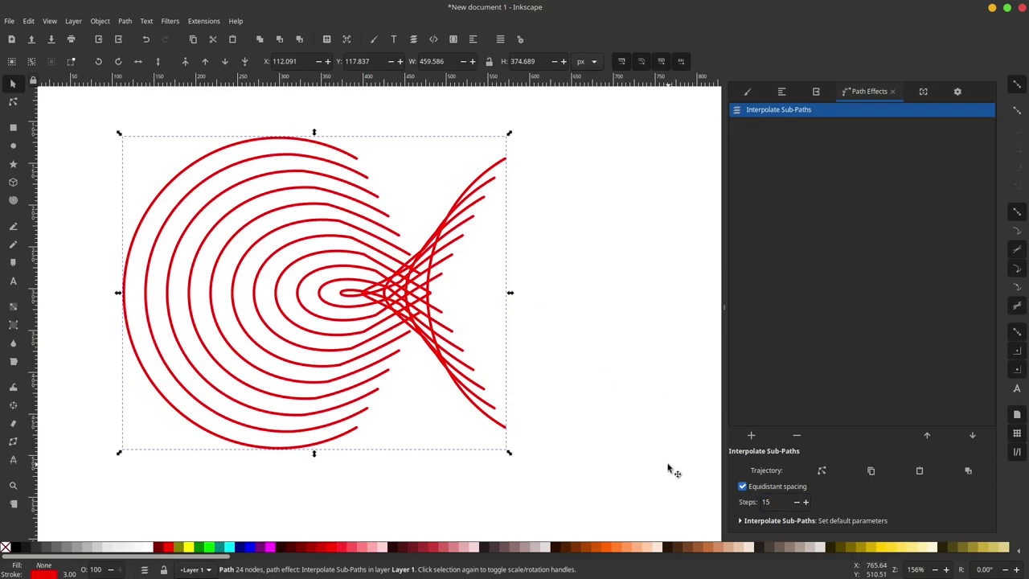
{"action": "left_click", "coordinate": [13, 101]}
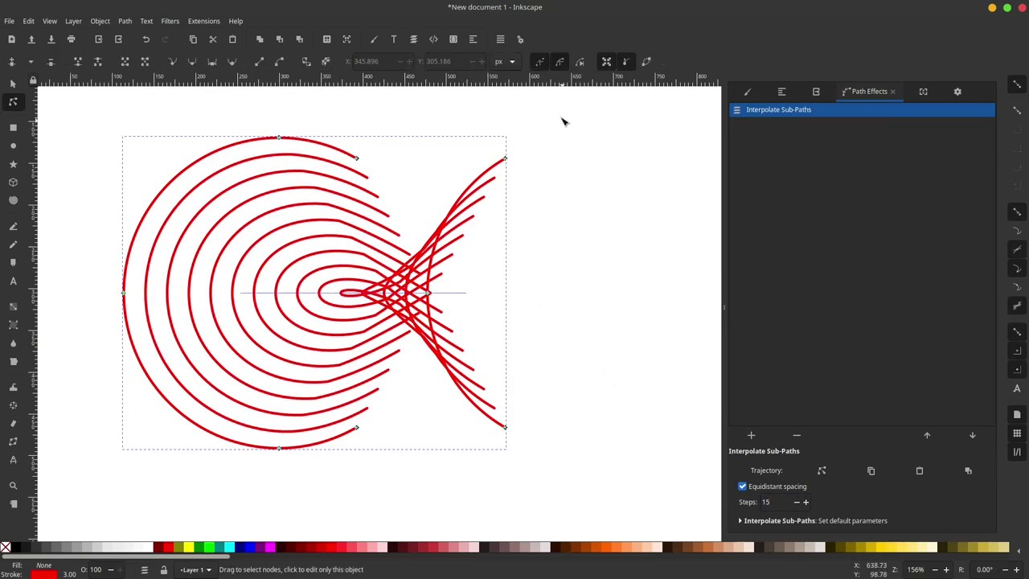
- Try reversing the path direction at the right curve ends, then undo it
{"action": "mouse_move", "coordinate": [561, 117]}
{"action": "left_mouse_down"}
{"action": "mouse_move", "coordinate": [489, 255]}
{"action": "mouse_move", "coordinate": [474, 479]}
{"action": "left_mouse_up"}
{"action": "left_click", "coordinate": [123, 23]}
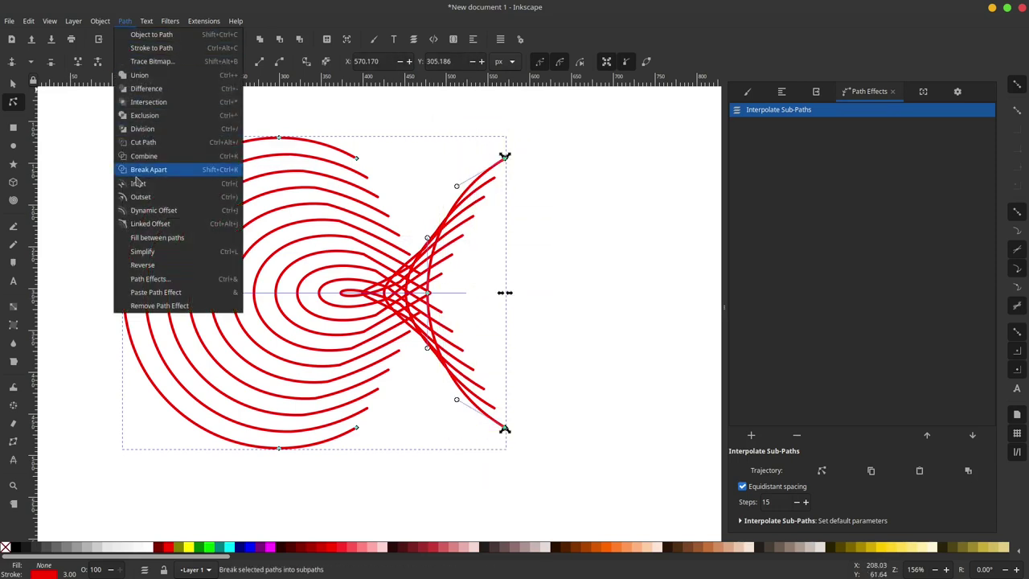
{"action": "left_click", "coordinate": [151, 269]}
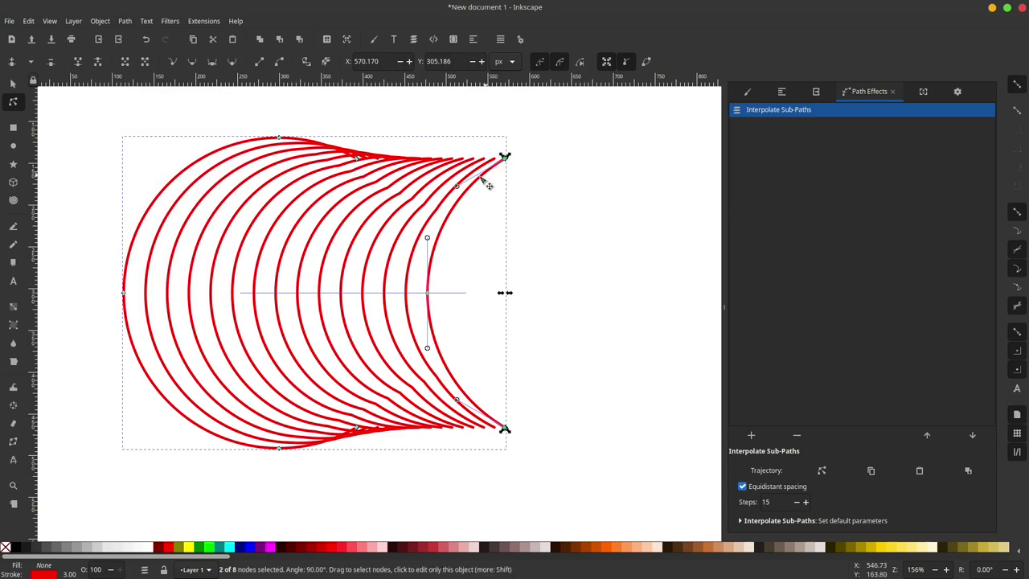
{"action": "scroll", "coordinate": [465, 279], "scroll_direction": "up", "scroll_amount": 1}
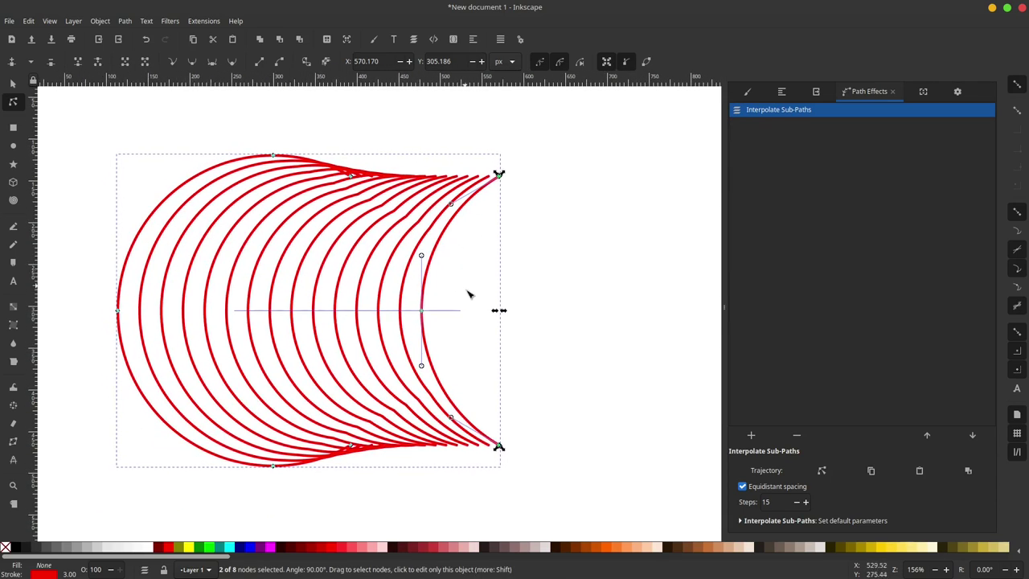
{"action": "key", "text": "ctrl+z"}
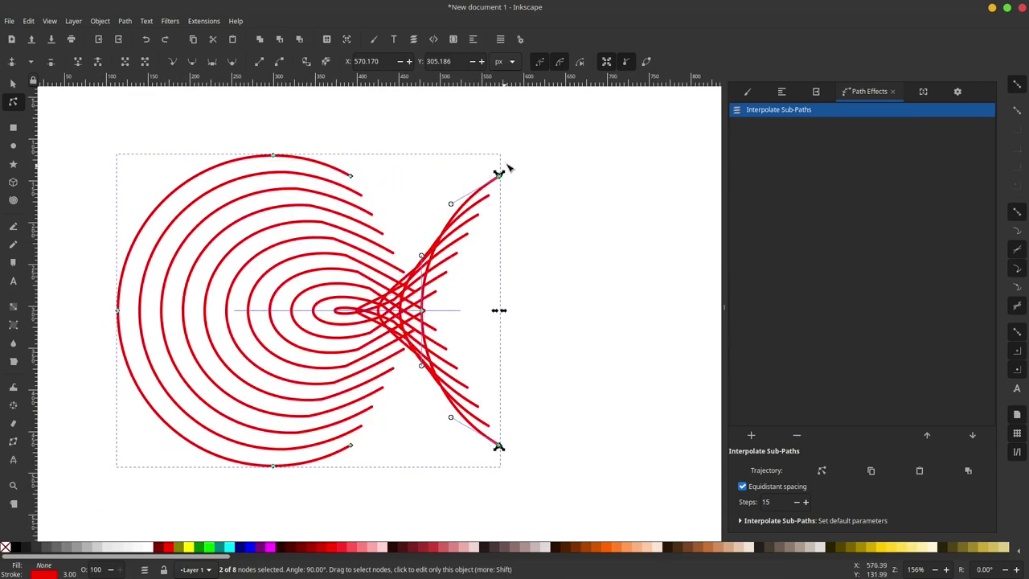
- Reshape the interpolation by dragging the right end node about 127 px left and adjusting its handles
{"action": "left_click", "coordinate": [441, 474]}
{"action": "left_click", "coordinate": [499, 174]}
{"action": "mouse_move", "coordinate": [499, 174]}
{"action": "left_mouse_down"}
{"action": "mouse_move", "coordinate": [438, 318]}
{"action": "mouse_move", "coordinate": [351, 452]}
{"action": "left_mouse_up"}
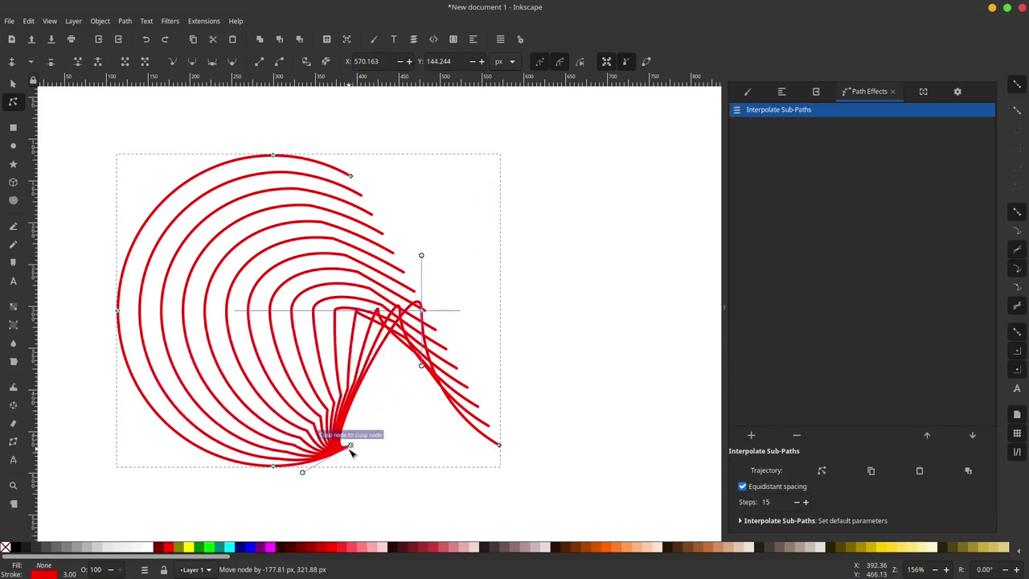
{"action": "mouse_move", "coordinate": [500, 445]}
{"action": "left_mouse_down"}
{"action": "mouse_move", "coordinate": [434, 293]}
{"action": "mouse_move", "coordinate": [405, 287]}
{"action": "left_mouse_up"}
{"action": "left_click", "coordinate": [350, 175]}
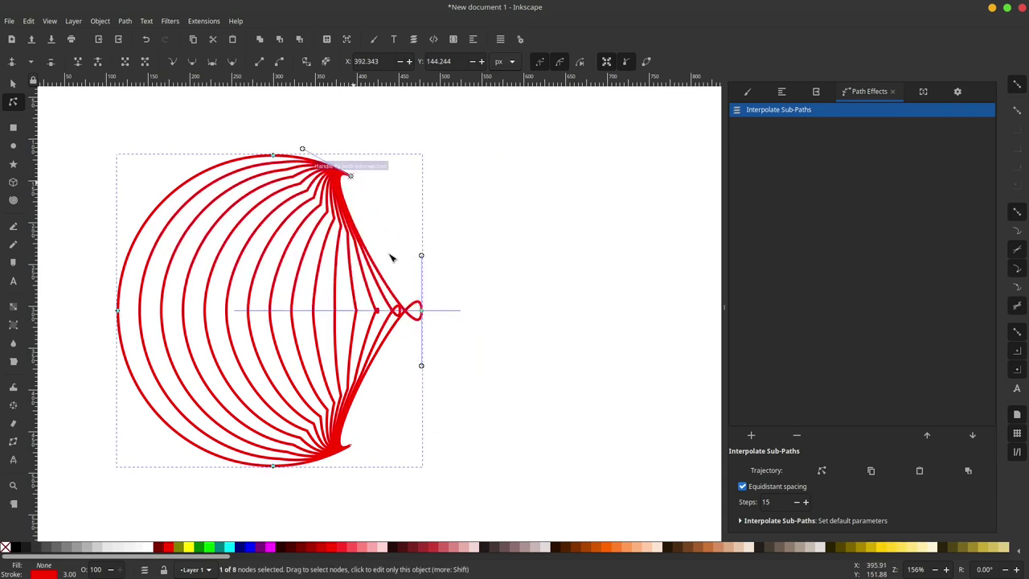
{"action": "left_click_drag", "start_coordinate": [406, 311], "coordinate": [421, 317]}
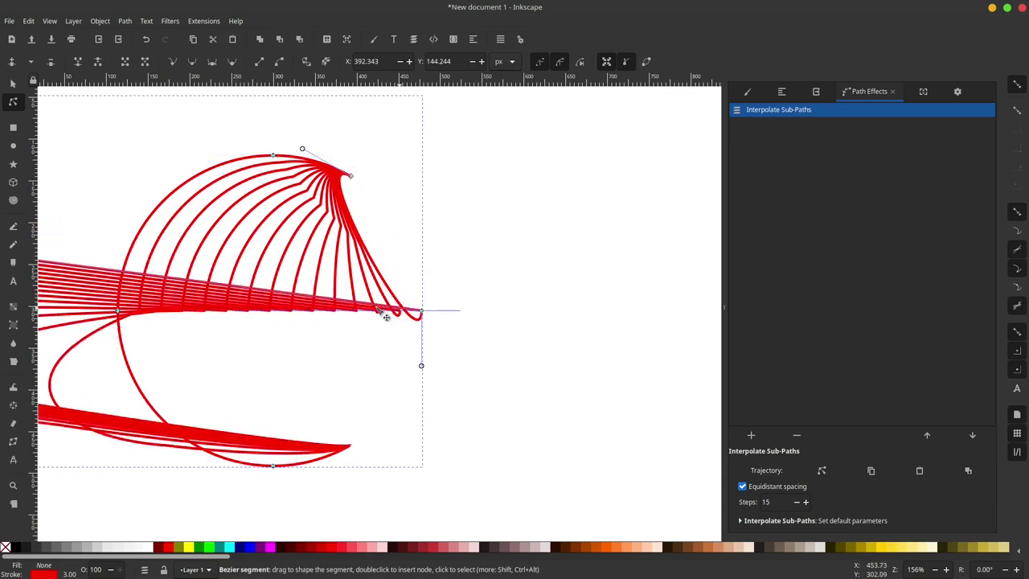
{"action": "key", "text": "ctrl+z"}
{"action": "left_click_drag", "start_coordinate": [421, 256], "coordinate": [380, 406]}
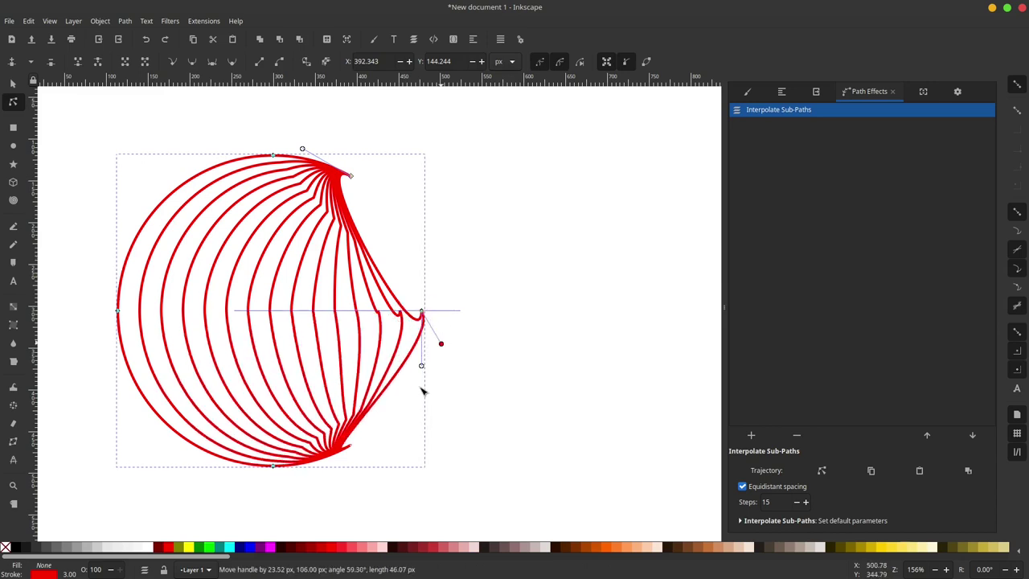
{"action": "left_click_drag", "start_coordinate": [421, 366], "coordinate": [408, 238]}
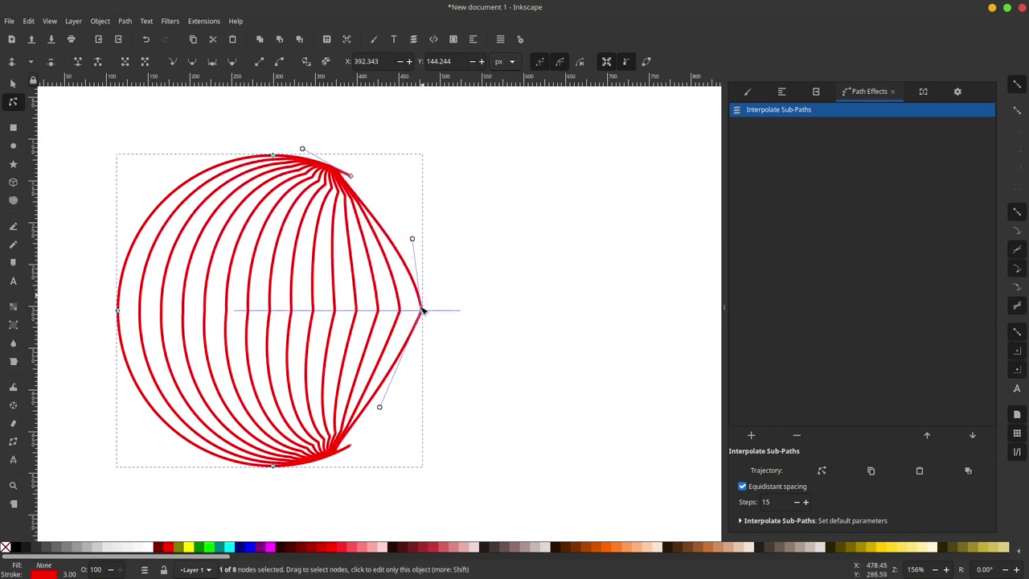
{"action": "left_click_drag", "start_coordinate": [420, 311], "coordinate": [257, 312]}
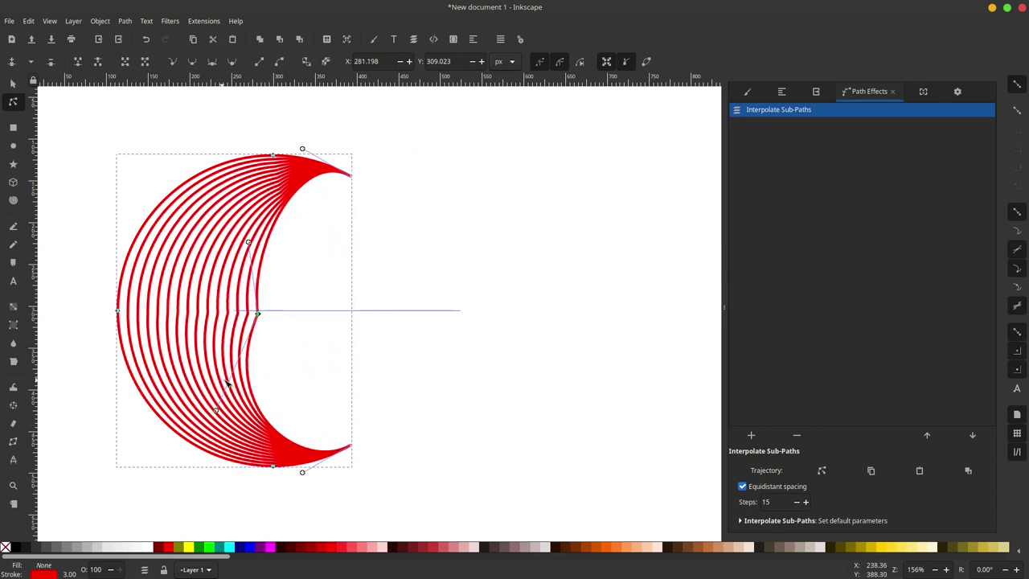
{"action": "left_click_drag", "start_coordinate": [216, 411], "coordinate": [247, 401]}
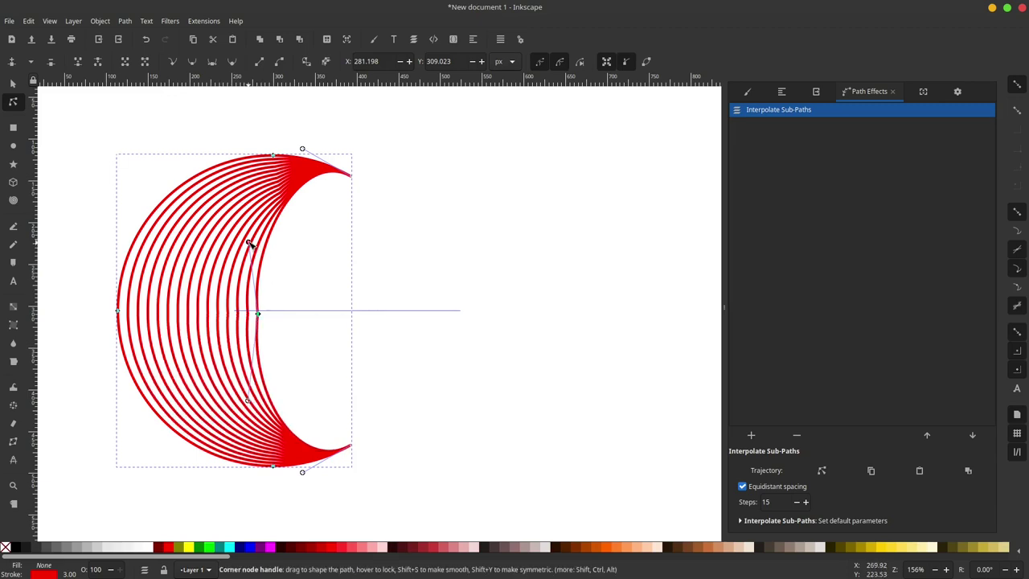
{"action": "left_click_drag", "start_coordinate": [248, 241], "coordinate": [274, 242]}
- Undo the handle reshaping, then try pulling the top-right end node down and undo again
{"action": "scroll", "coordinate": [274, 465], "scroll_direction": "up", "scroll_amount": 2}
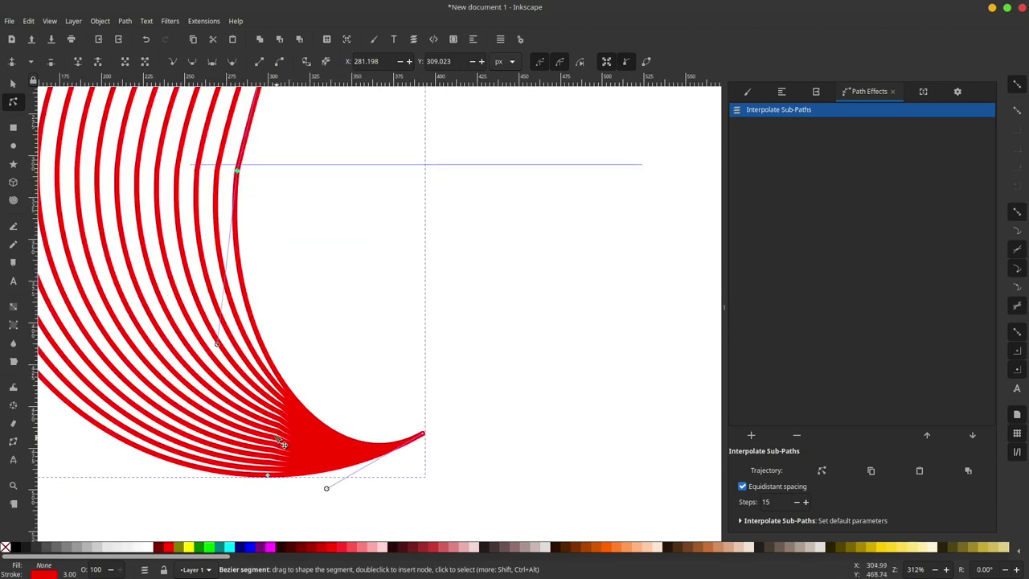
{"action": "scroll", "coordinate": [282, 437], "scroll_direction": "up", "scroll_amount": 1}
{"action": "scroll", "coordinate": [287, 266], "scroll_direction": "left", "scroll_amount": 2}
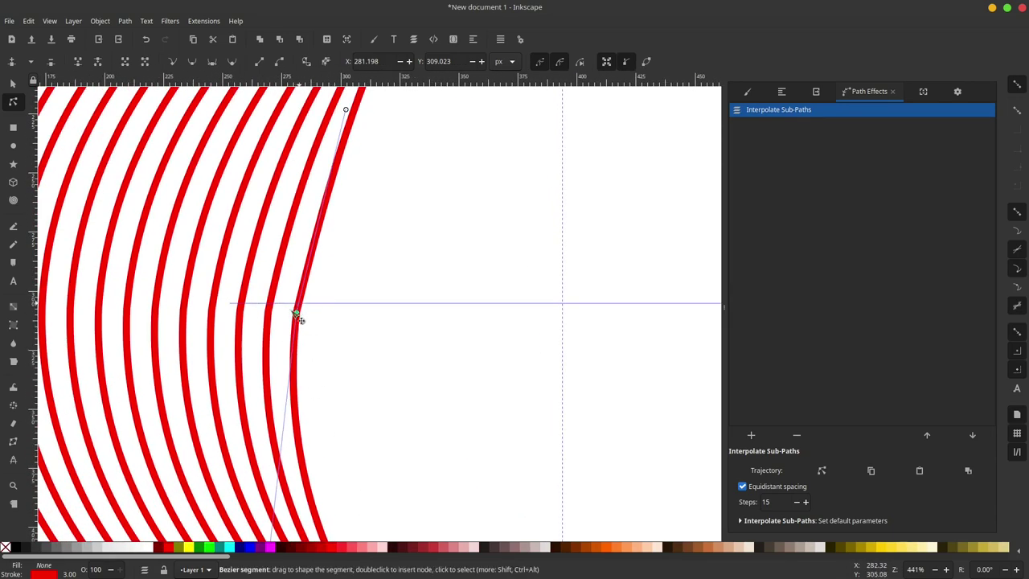
{"action": "scroll", "coordinate": [337, 213], "scroll_direction": "up", "scroll_amount": 4}
{"action": "scroll", "coordinate": [347, 233], "scroll_direction": "up", "scroll_amount": 2}
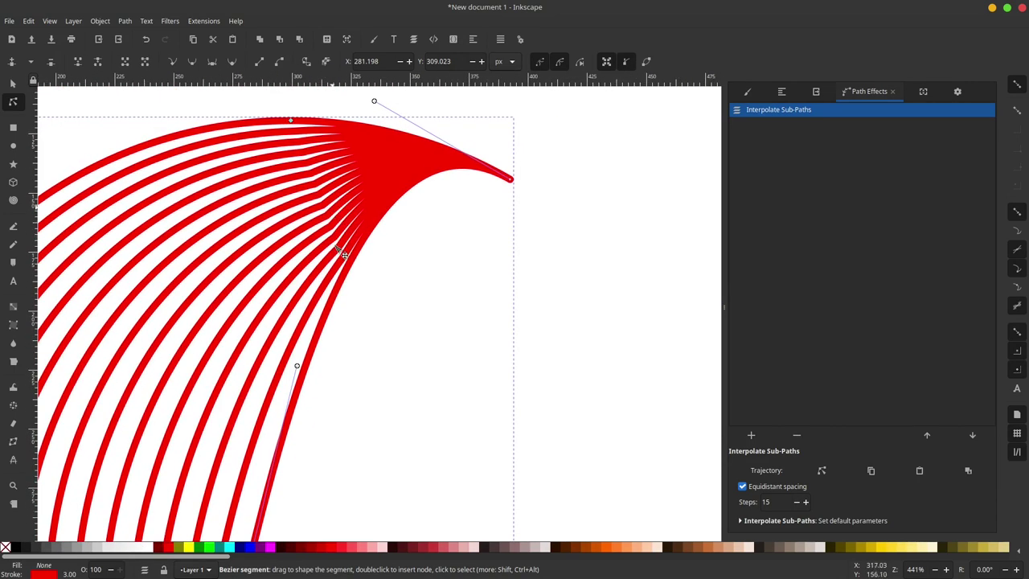
{"action": "scroll", "coordinate": [344, 294], "scroll_direction": "down", "scroll_amount": 3}
{"action": "scroll", "coordinate": [341, 286], "scroll_direction": "down", "scroll_amount": 1}
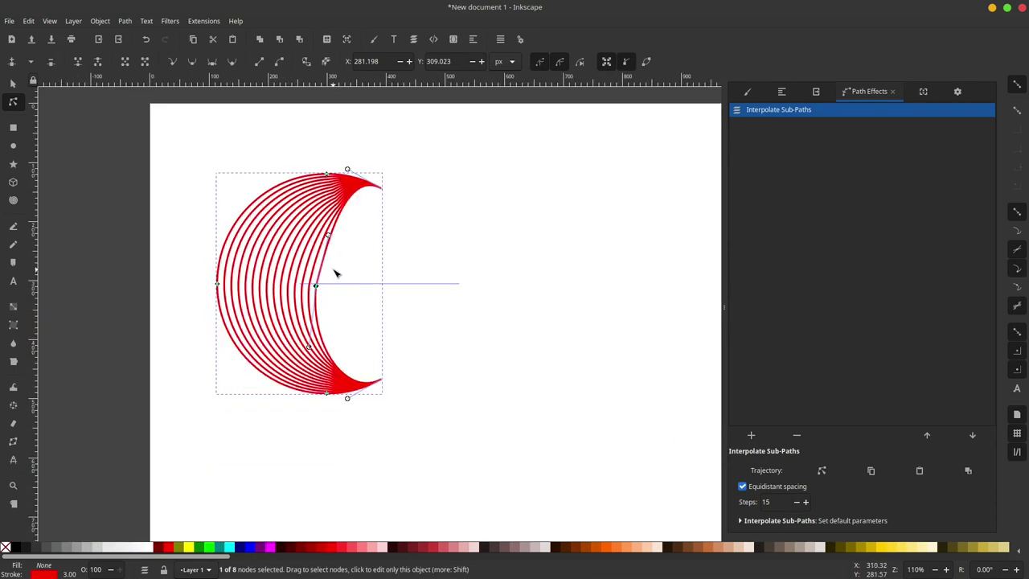
{"action": "key", "text": "shift+Right"}
{"action": "key", "text": "shift+Right"}
{"action": "key", "text": "shift+Right"}
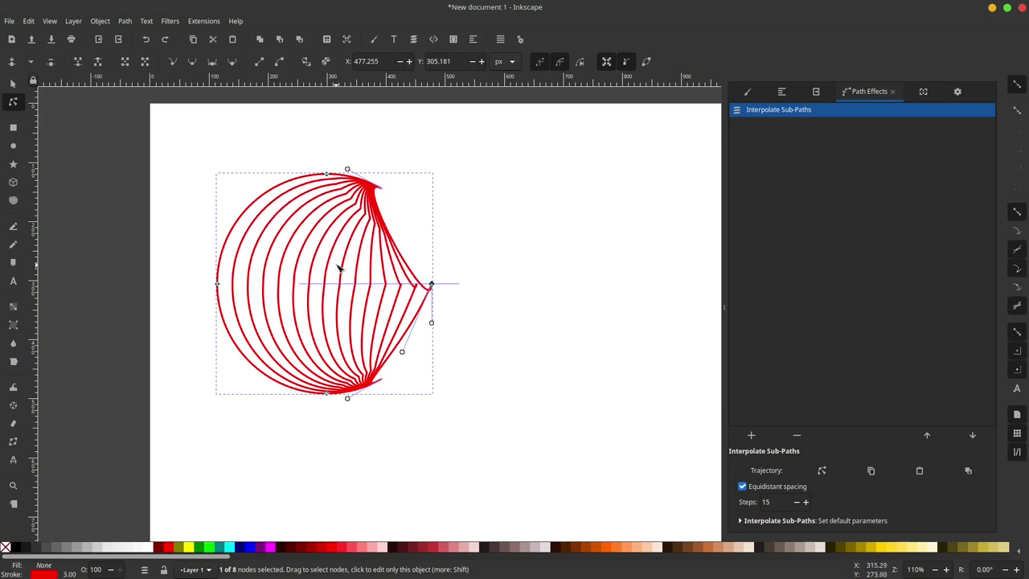
{"action": "key", "text": "shift+s"}
{"action": "key", "text": "shift+y"}
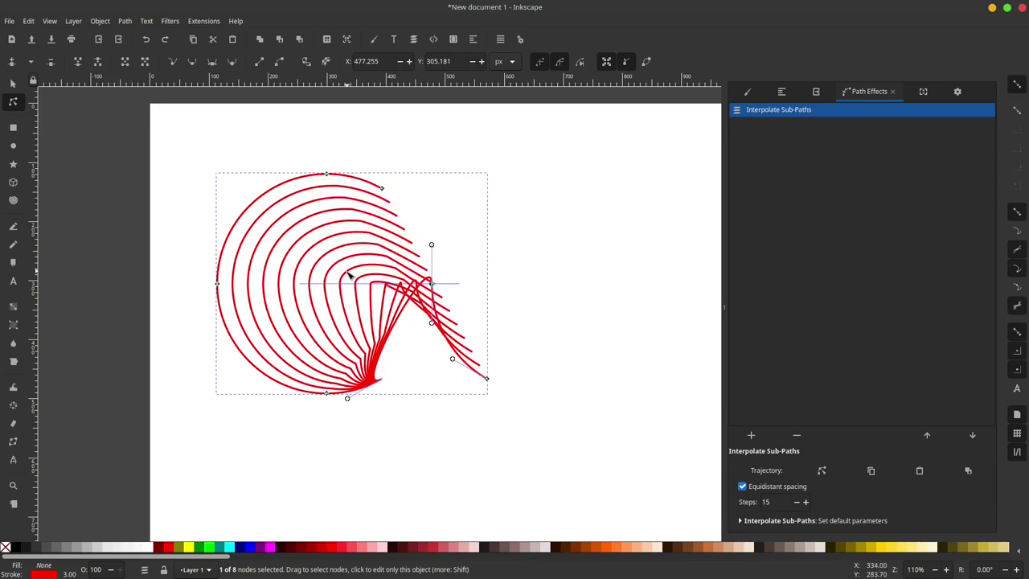
{"action": "key", "text": "ctrl+z"}
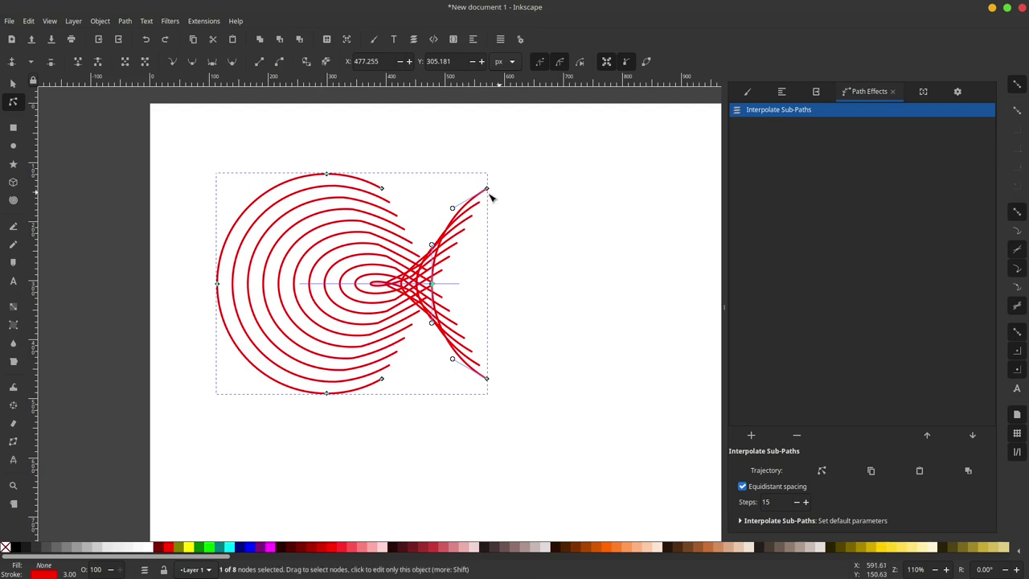
{"action": "left_click_drag", "start_coordinate": [487, 191], "coordinate": [468, 248]}
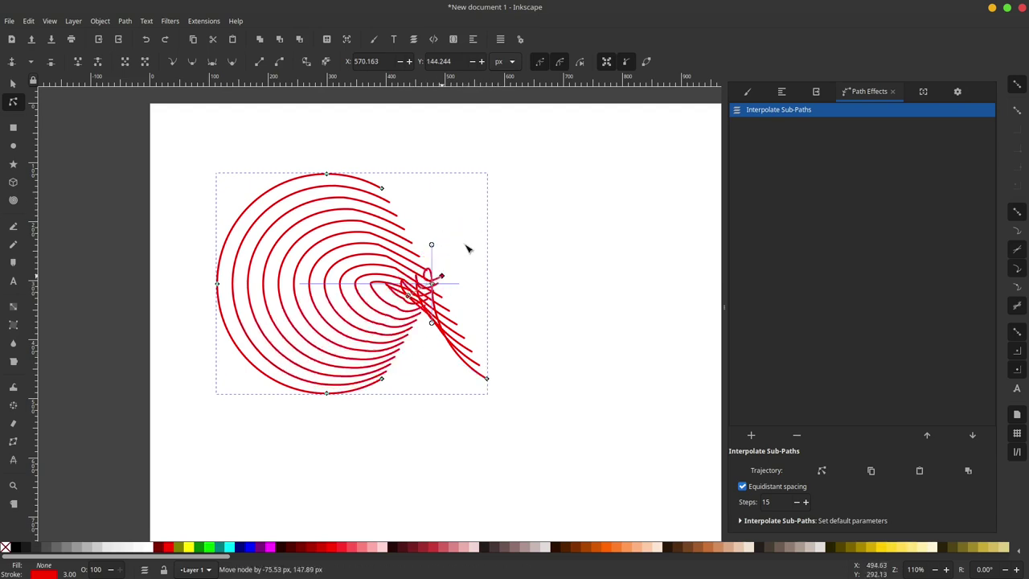
{"action": "key", "text": "ctrl+z"}
{"action": "key", "text": "ctrl+z"}
{"action": "key", "text": "ctrl+z"}
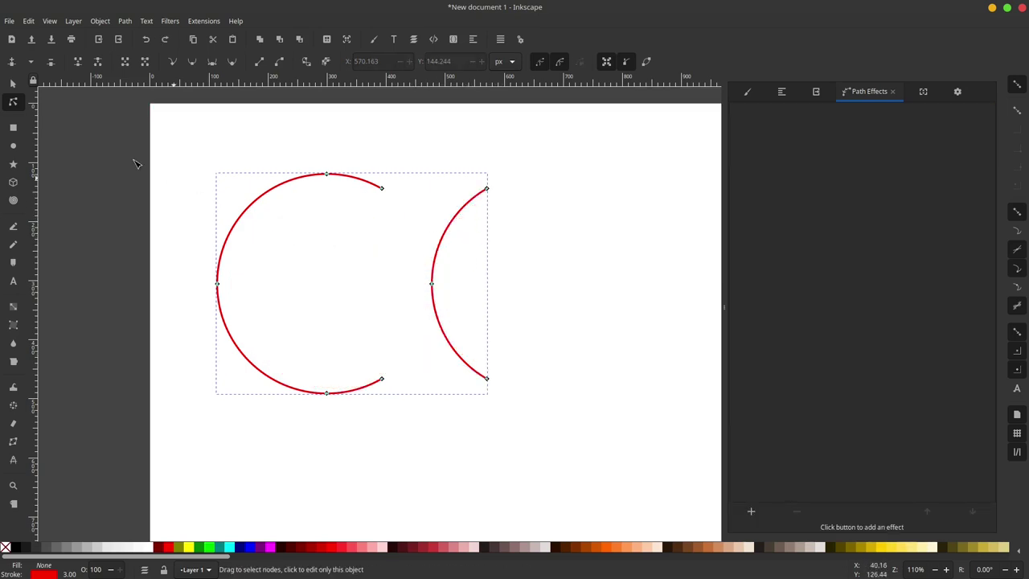
- Select the left red arc and show its nodes for editing
{"action": "left_click", "coordinate": [13, 83]}
{"action": "key", "text": "Escape"}
{"action": "left_click", "coordinate": [423, 234]}
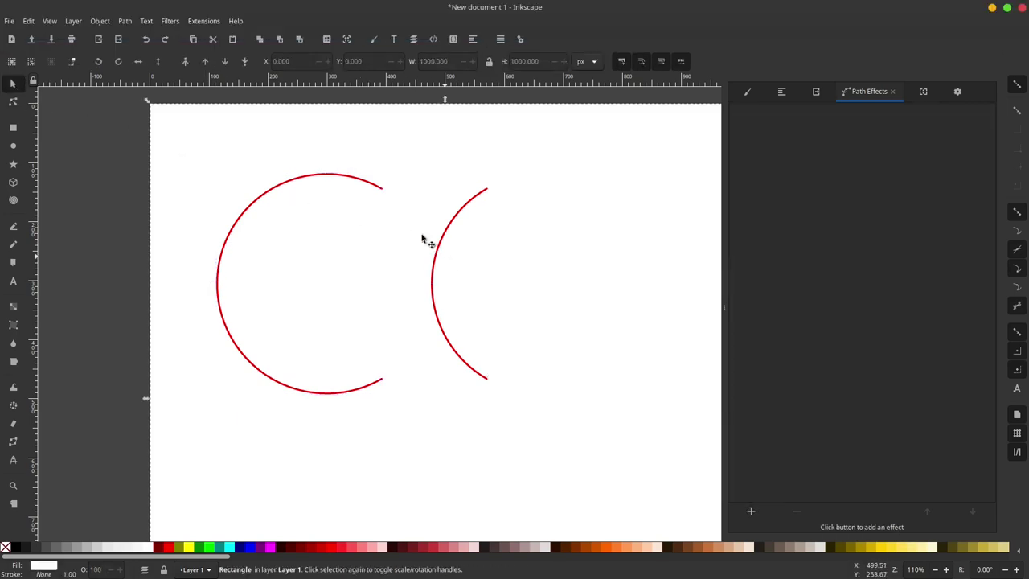
{"action": "left_click", "coordinate": [384, 189]}
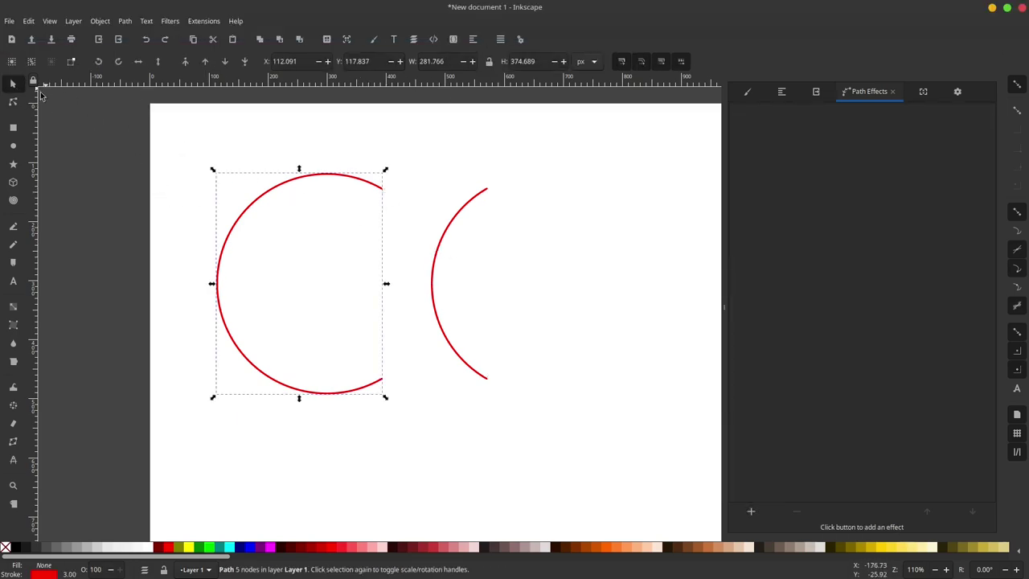
{"action": "left_click", "coordinate": [13, 102]}
{"action": "scroll", "coordinate": [326, 178], "scroll_direction": "up", "scroll_amount": 1, "text": "ctrl"}
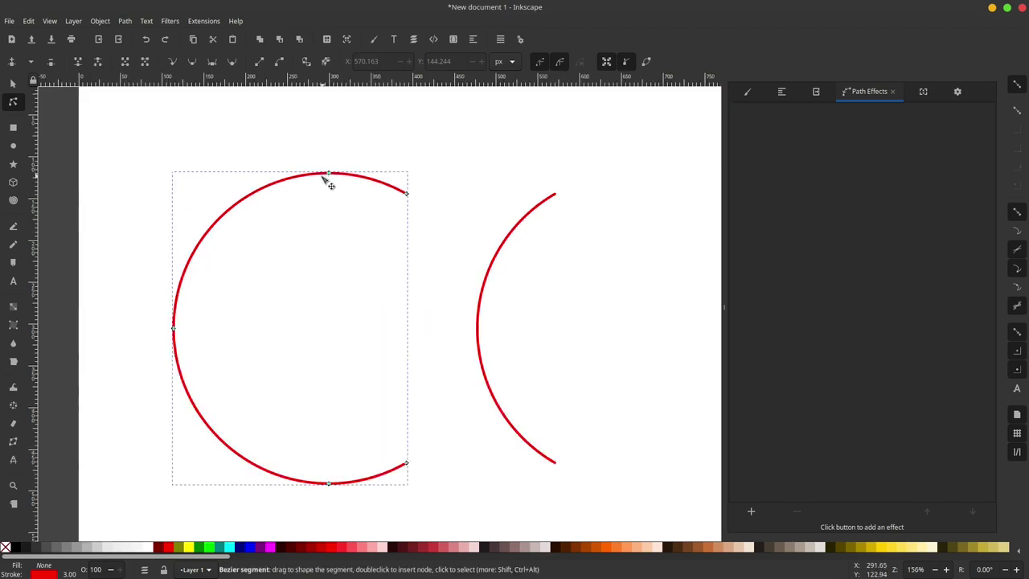
{"action": "scroll", "coordinate": [337, 174], "scroll_direction": "up", "scroll_amount": 2, "text": "ctrl"}
- Select the left arc's top and bottom nodes and delete them
{"action": "scroll", "coordinate": [323, 236], "scroll_direction": "down", "scroll_amount": 5}
{"action": "scroll", "coordinate": [335, 321], "scroll_direction": "down", "scroll_amount": 5}
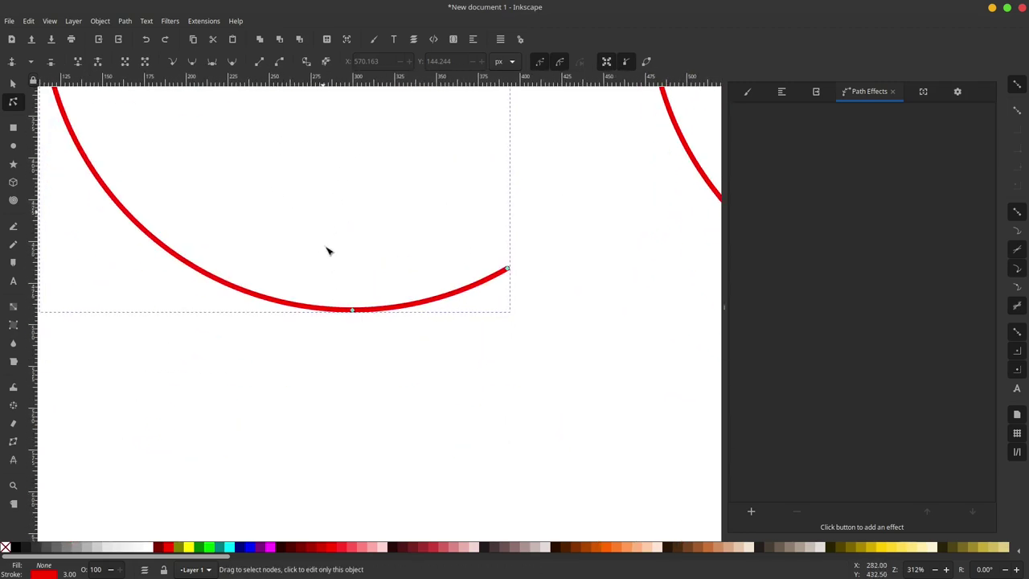
{"action": "scroll", "coordinate": [348, 330], "scroll_direction": "down", "scroll_amount": 1, "text": "ctrl"}
{"action": "scroll", "coordinate": [330, 322], "scroll_direction": "down", "scroll_amount": 1, "text": "ctrl"}
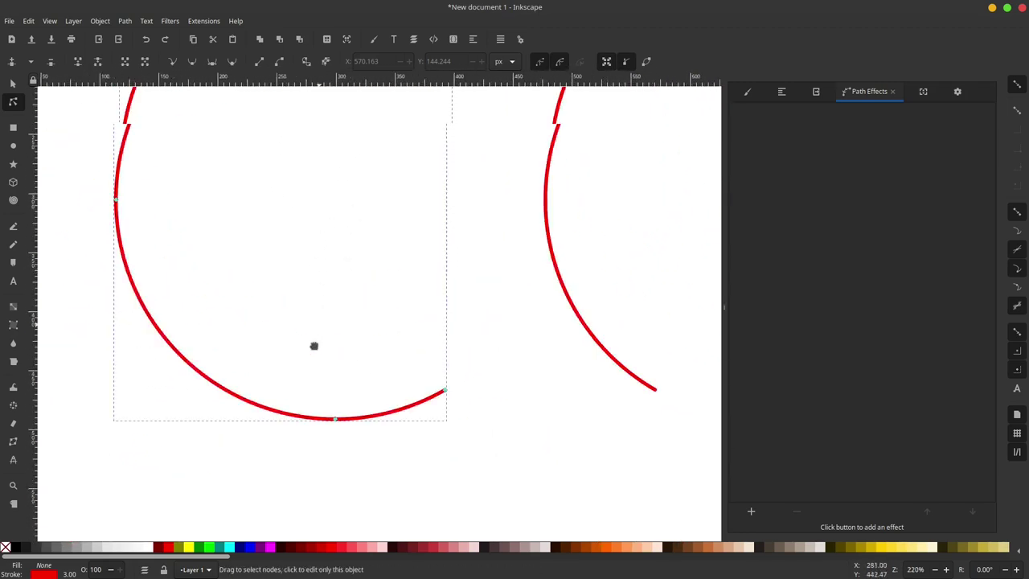
{"action": "left_click_drag", "start_coordinate": [391, 110], "coordinate": [341, 474]}
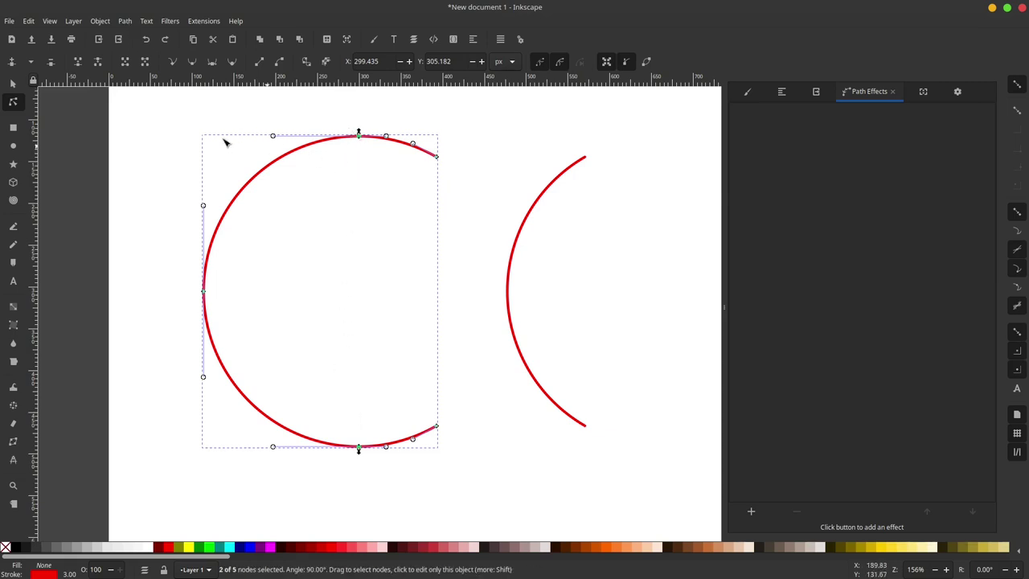
{"action": "left_click", "coordinate": [51, 63]}
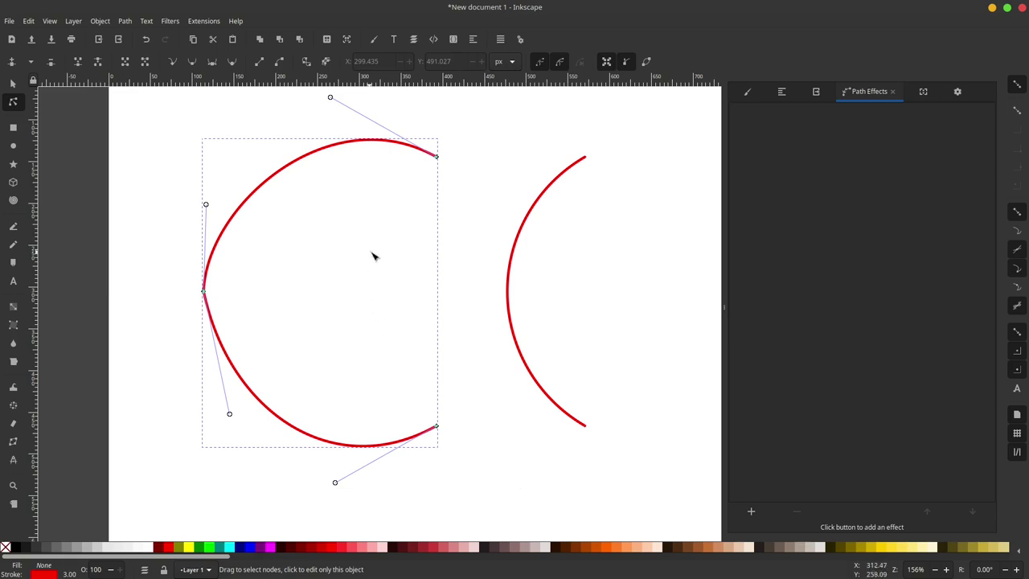
- Undo the node deletion to restore the smooth arc, then reselect its top and bottom nodes
{"action": "left_click_drag", "start_coordinate": [377, 296], "coordinate": [366, 315]}
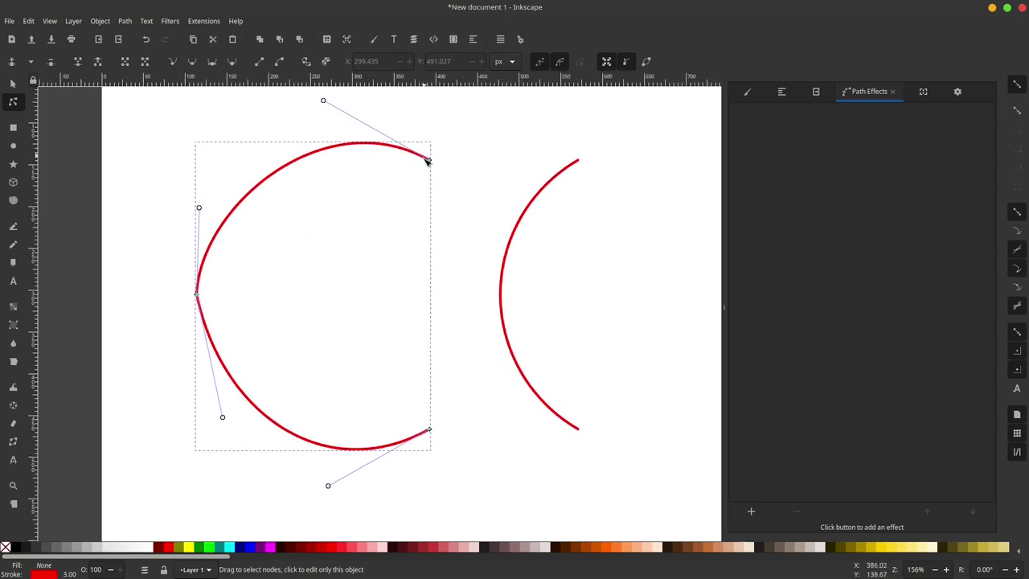
{"action": "key", "text": "ctrl+z"}
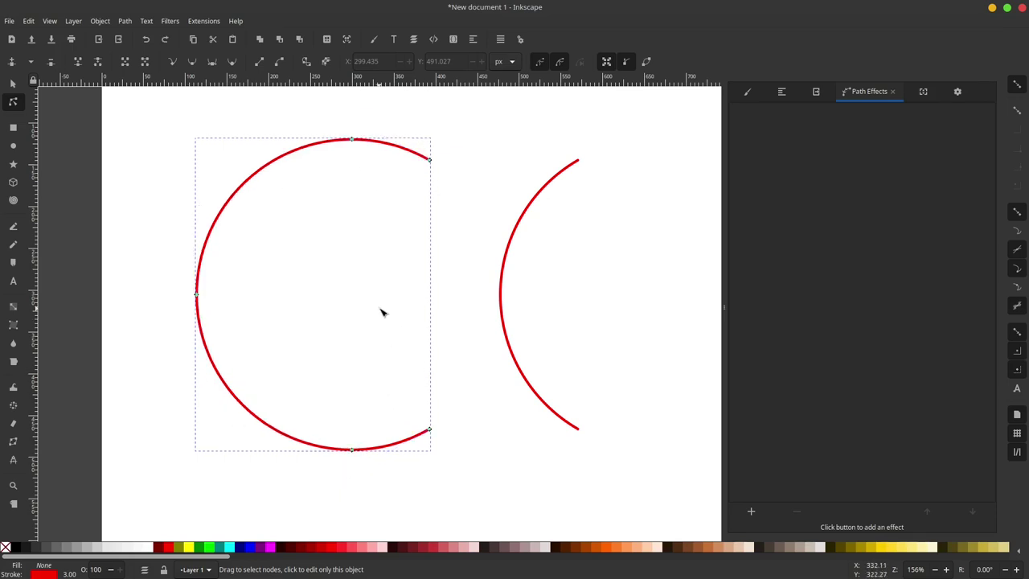
{"action": "left_click_drag", "start_coordinate": [396, 116], "coordinate": [320, 486]}
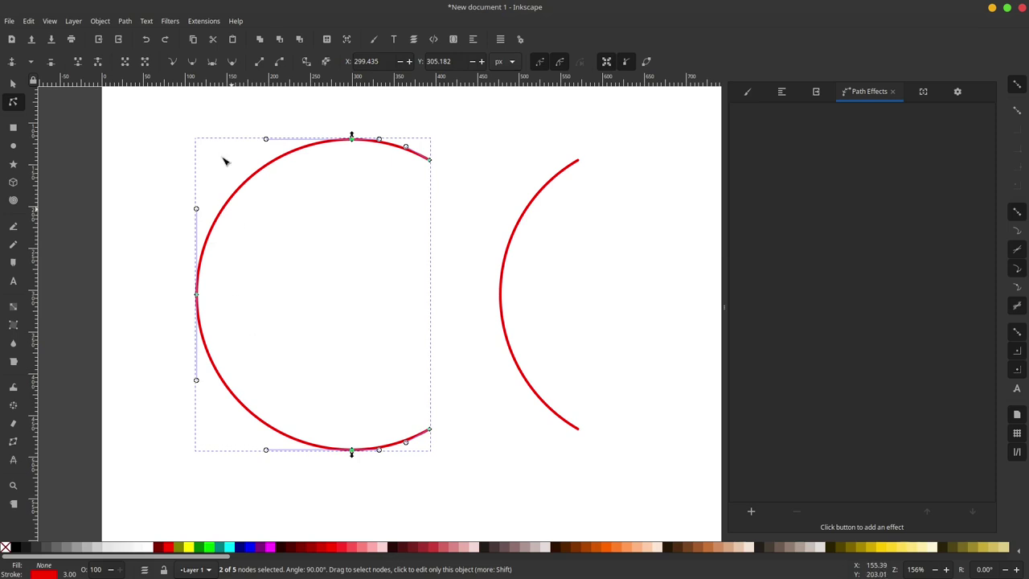
{"action": "left_click", "coordinate": [126, 22]}
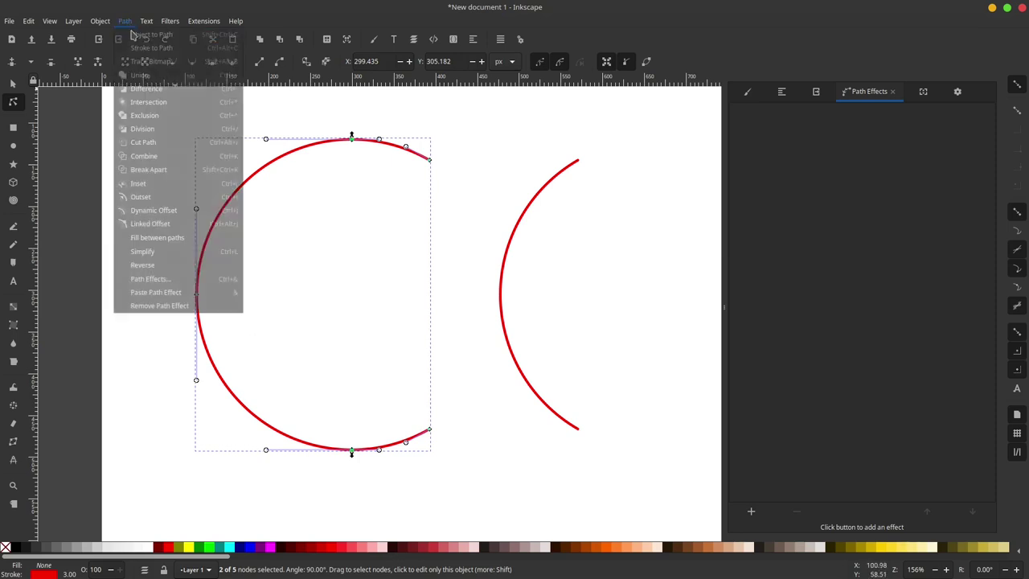
- Simplify the left arc's nodes with Path > Simplify
{"action": "left_click", "coordinate": [174, 254]}
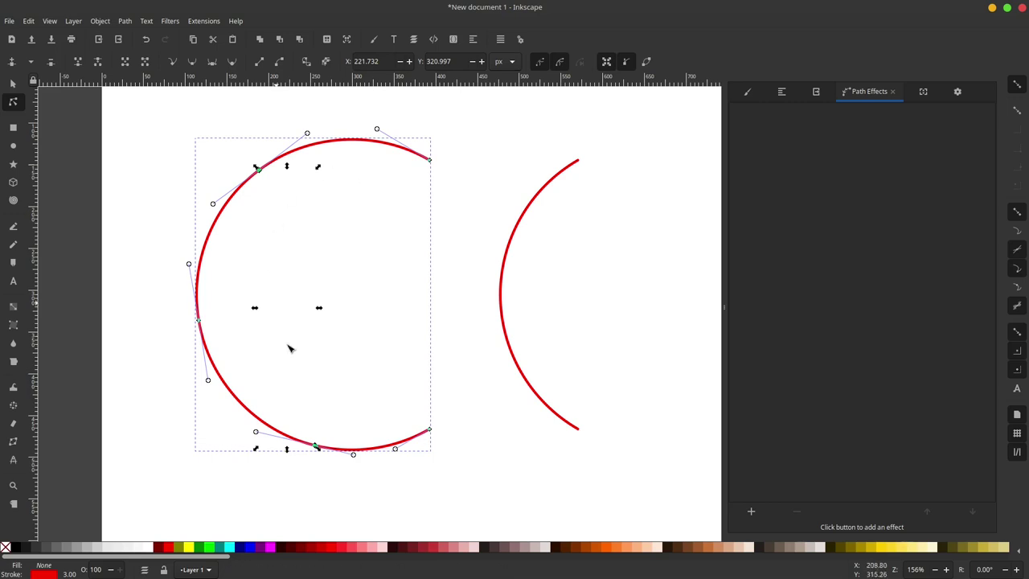
{"action": "left_click", "coordinate": [14, 87]}
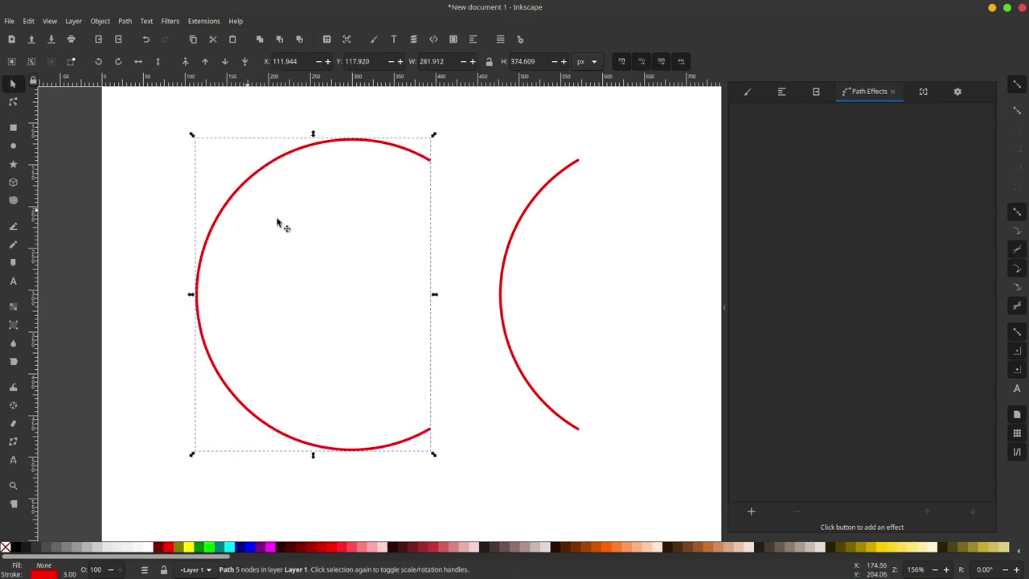
{"action": "scroll", "coordinate": [361, 289], "scroll_direction": "right", "scroll_amount": 4}
{"action": "scroll", "coordinate": [390, 273], "scroll_direction": "down", "scroll_amount": 1, "text": "ctrl"}
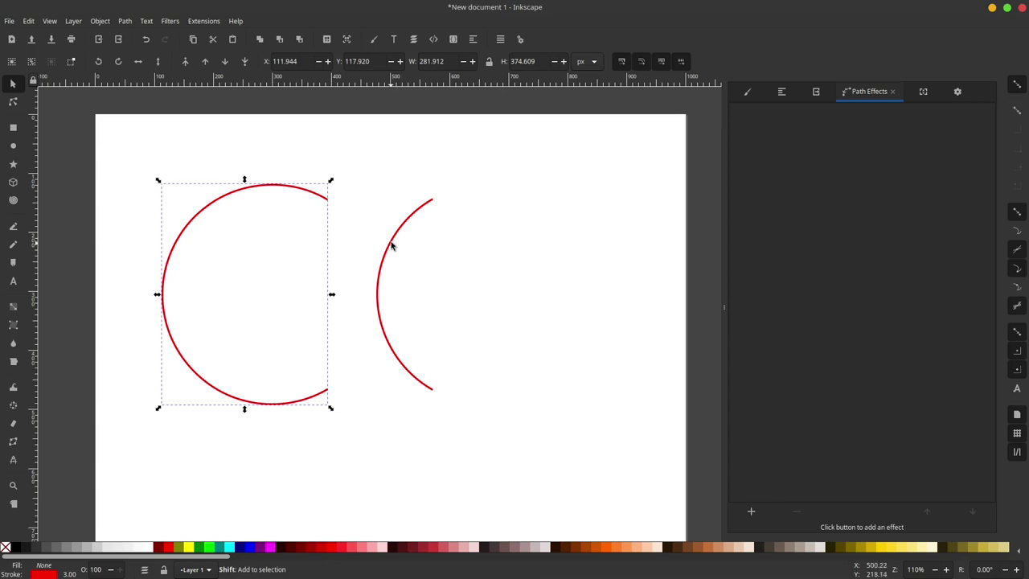
- Combine the left and right red arcs into a single path
{"action": "left_click", "coordinate": [383, 252], "text": "shift"}
{"action": "scroll", "coordinate": [406, 300], "scroll_direction": "left", "scroll_amount": 1}
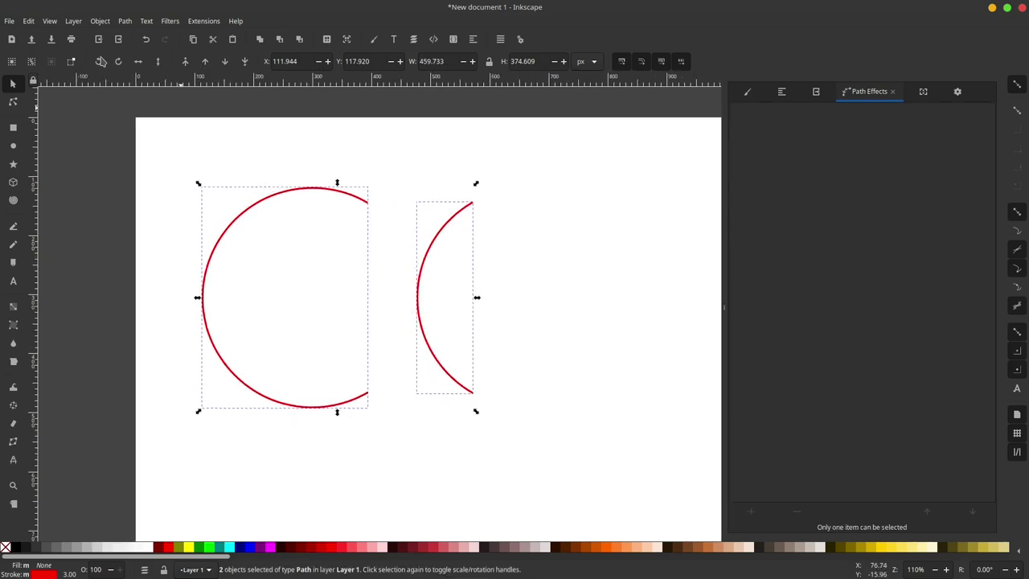
{"action": "left_click", "coordinate": [124, 21]}
{"action": "left_click", "coordinate": [168, 156]}
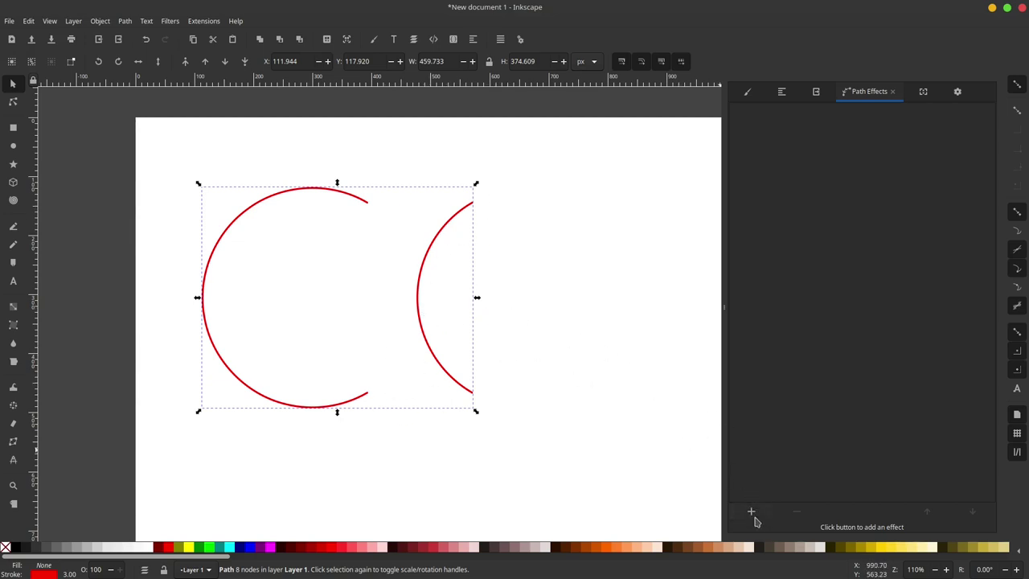
- Add an Interpolate Sub-Paths effect with 15 steps to the combined path
{"action": "left_click", "coordinate": [752, 513]}
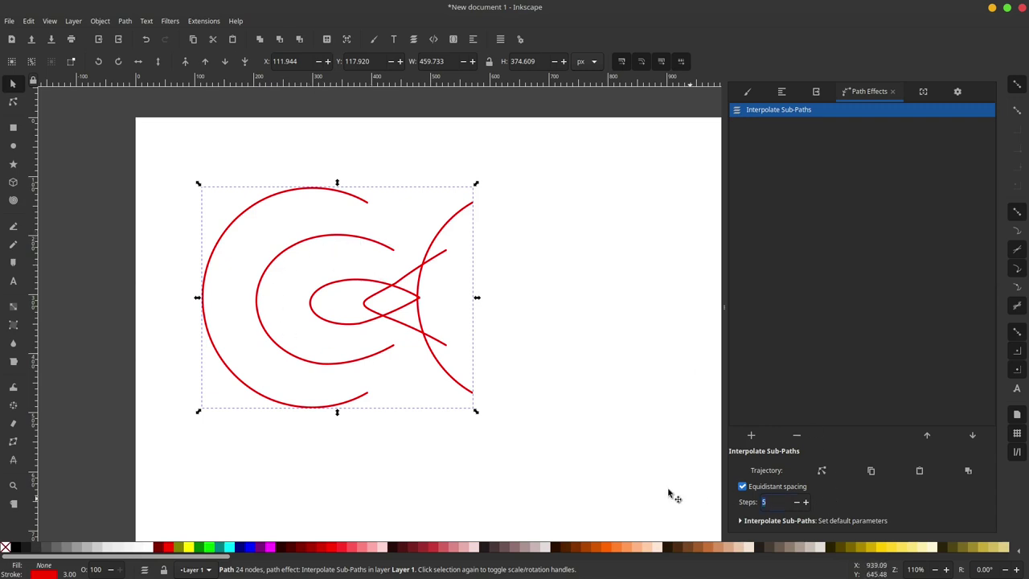
{"action": "type", "text": "15"}
{"action": "key", "text": "Return"}
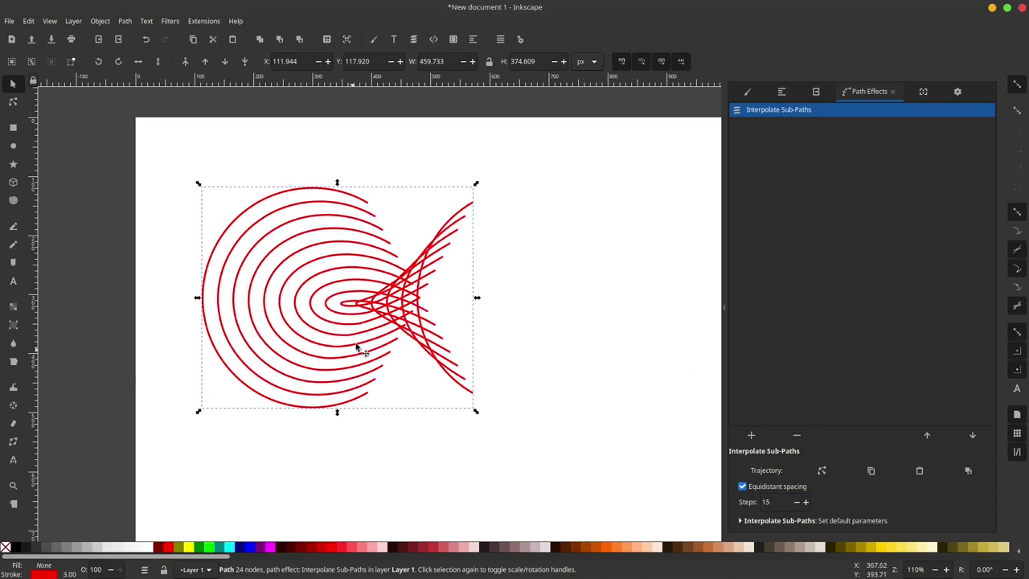
- Reverse the right arc's direction so the stripes taper into a crescent
{"action": "left_click", "coordinate": [13, 101]}
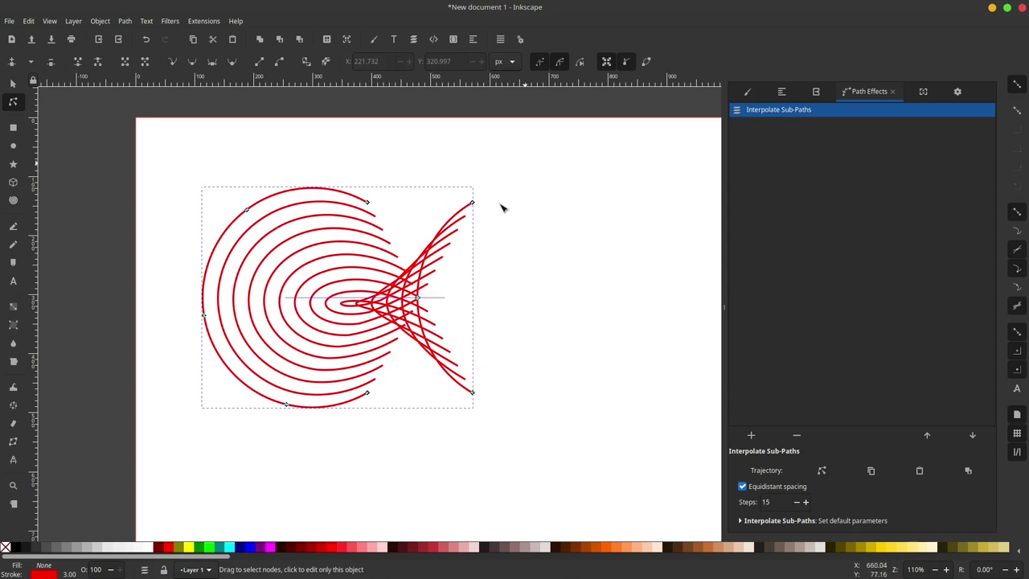
{"action": "left_click_drag", "start_coordinate": [526, 162], "coordinate": [462, 409]}
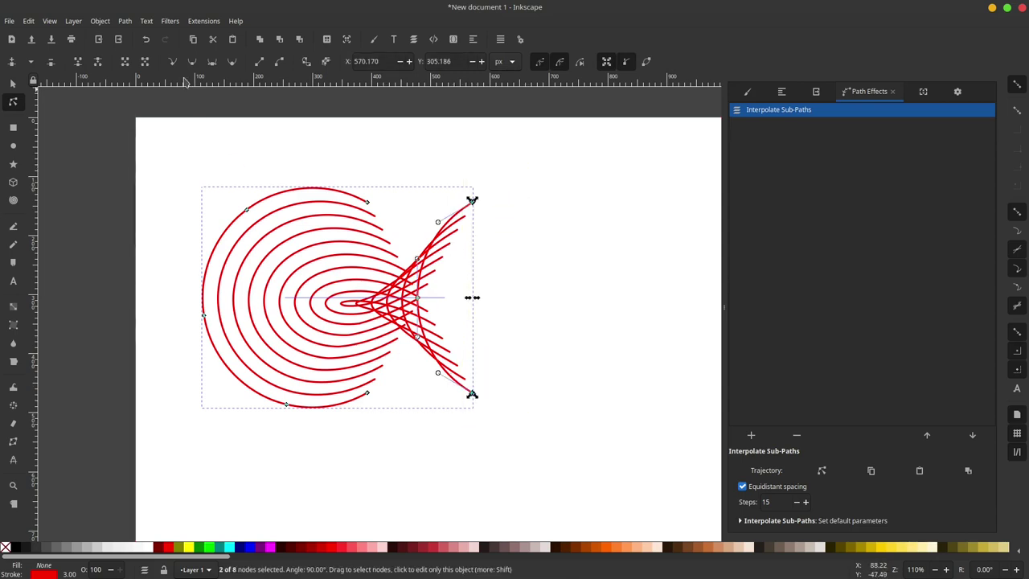
{"action": "left_click", "coordinate": [125, 21]}
{"action": "left_click", "coordinate": [163, 266]}
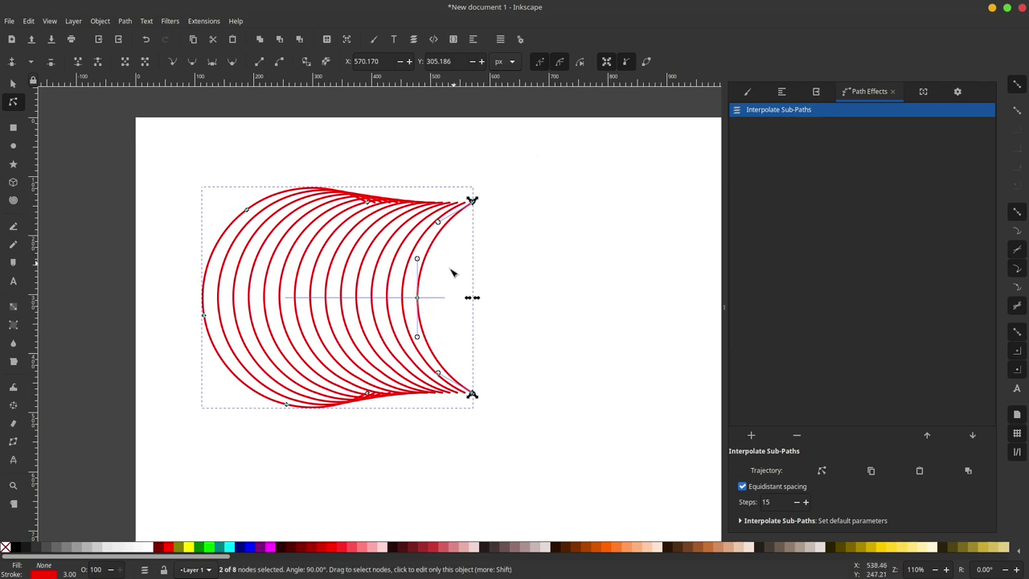
- Try reshaping the right arc's end segment, then undo the change
{"action": "scroll", "coordinate": [432, 301], "scroll_direction": "up", "scroll_amount": 1}
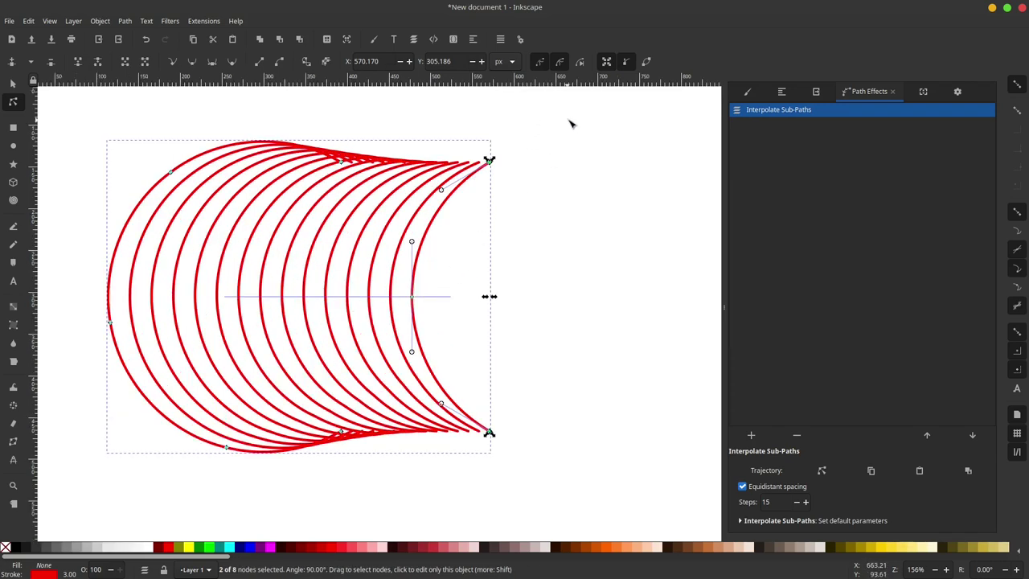
{"action": "mouse_move", "coordinate": [568, 126]}
{"action": "left_mouse_down"}
{"action": "mouse_move", "coordinate": [450, 298]}
{"action": "mouse_move", "coordinate": [392, 472]}
{"action": "left_mouse_up"}
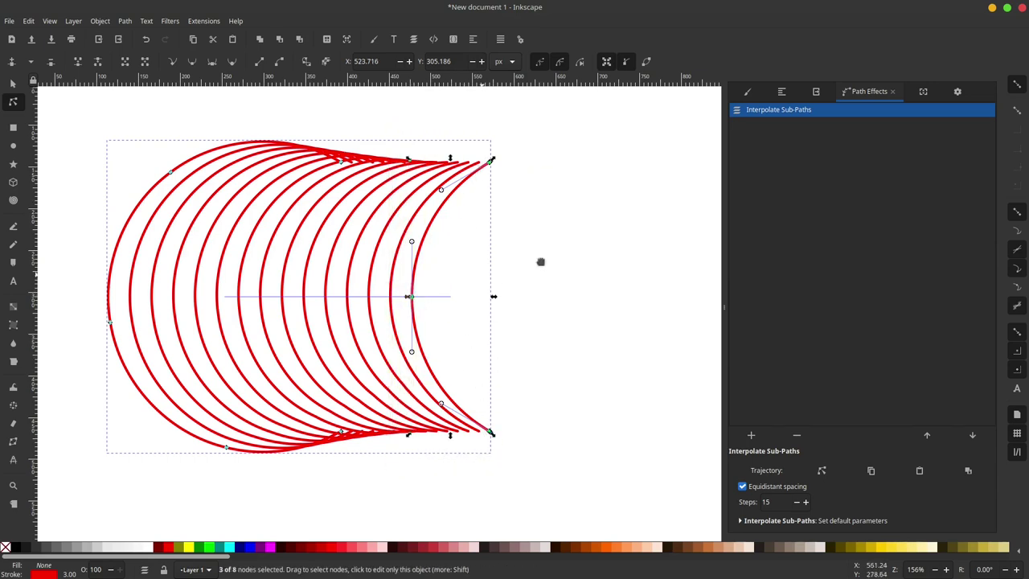
{"action": "scroll", "coordinate": [539, 260], "scroll_direction": "left", "scroll_amount": 2}
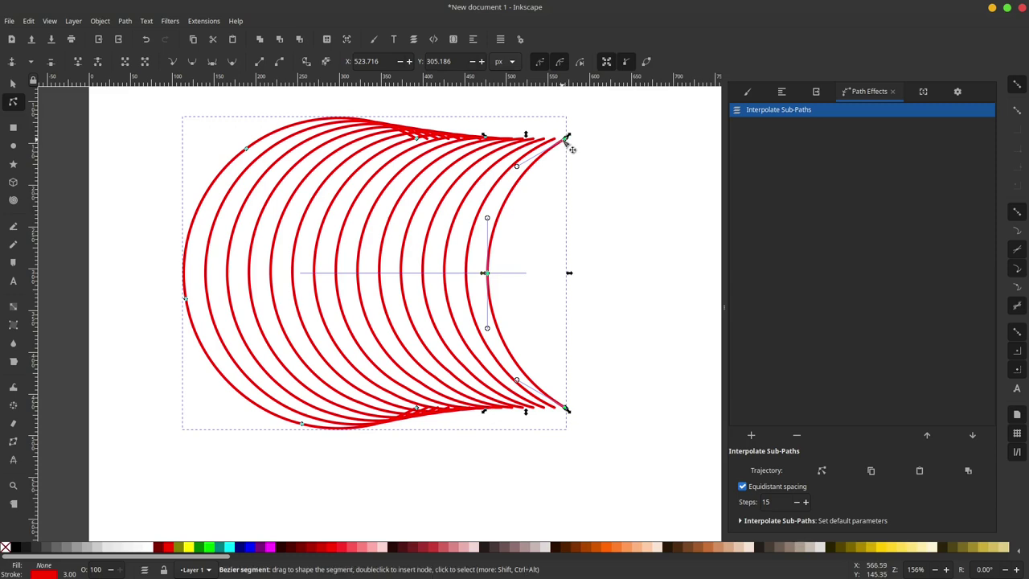
{"action": "left_click_drag", "start_coordinate": [567, 141], "coordinate": [417, 143]}
{"action": "key", "text": "ctrl+z"}
- Deselect the striped crescent and zoom around to inspect it
{"action": "left_click", "coordinate": [14, 86]}
{"action": "key", "text": "Escape"}
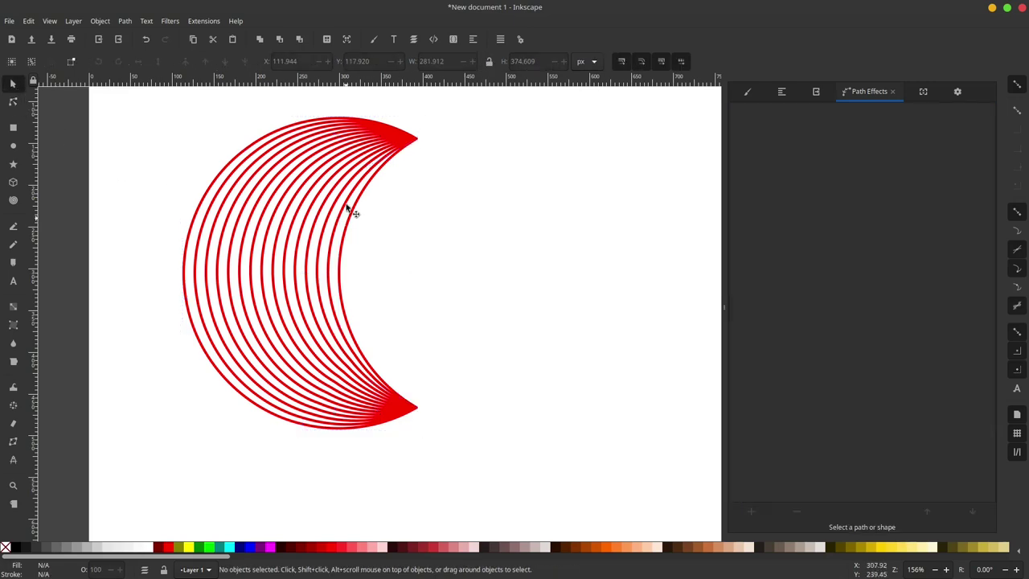
{"action": "scroll", "coordinate": [337, 173], "scroll_direction": "up", "scroll_amount": 2, "text": "ctrl"}
{"action": "scroll", "coordinate": [353, 265], "scroll_direction": "up", "scroll_amount": 5}
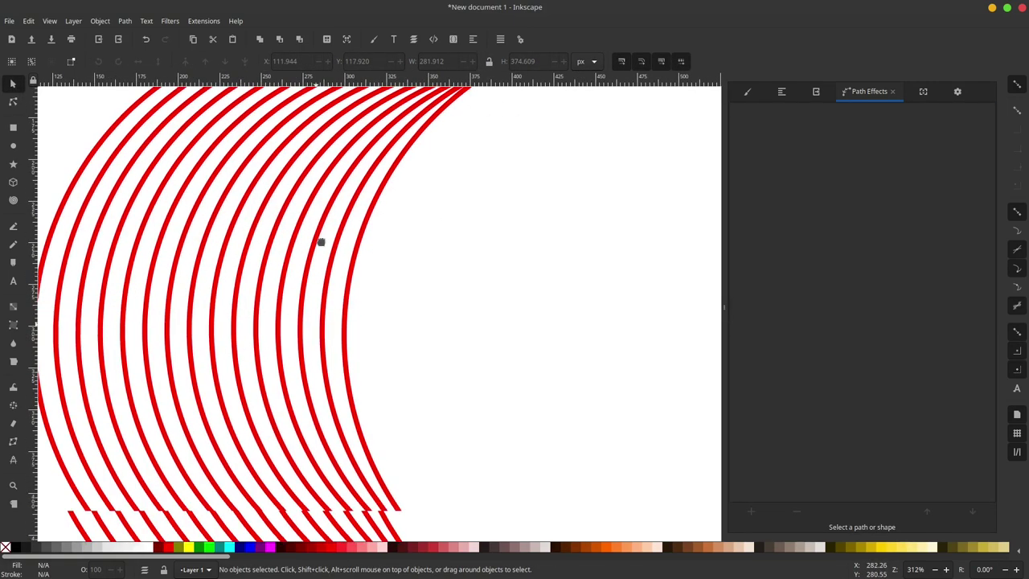
{"action": "scroll", "coordinate": [347, 314], "scroll_direction": "up", "scroll_amount": 5}
{"action": "scroll", "coordinate": [348, 341], "scroll_direction": "down", "scroll_amount": 1, "text": "ctrl"}
{"action": "scroll", "coordinate": [346, 322], "scroll_direction": "down", "scroll_amount": 2, "text": "ctrl"}
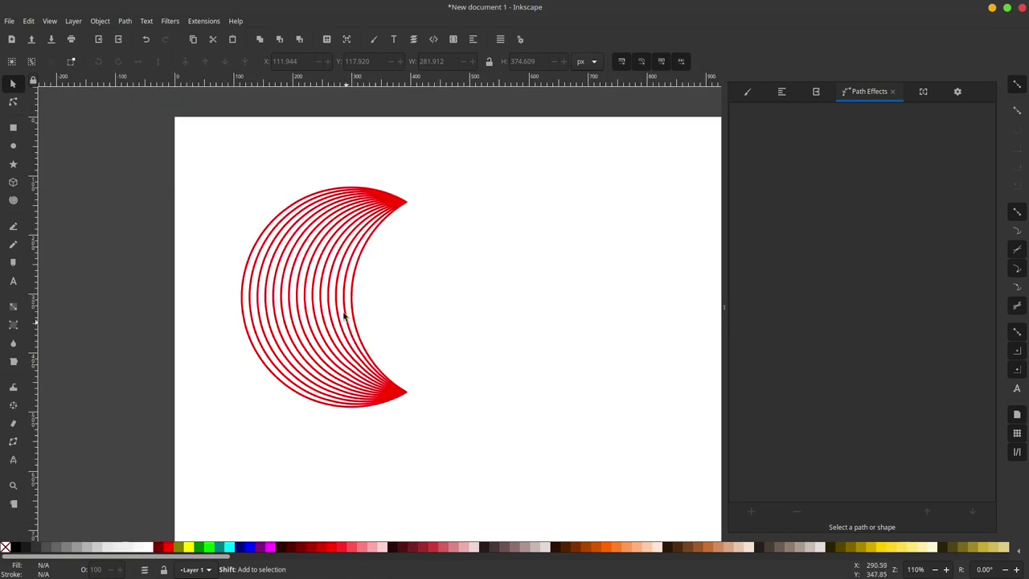
- Rotate the copied crescent about 75° and move it right to overlap the first
{"action": "left_click_drag", "start_coordinate": [131, 167], "coordinate": [525, 411]}
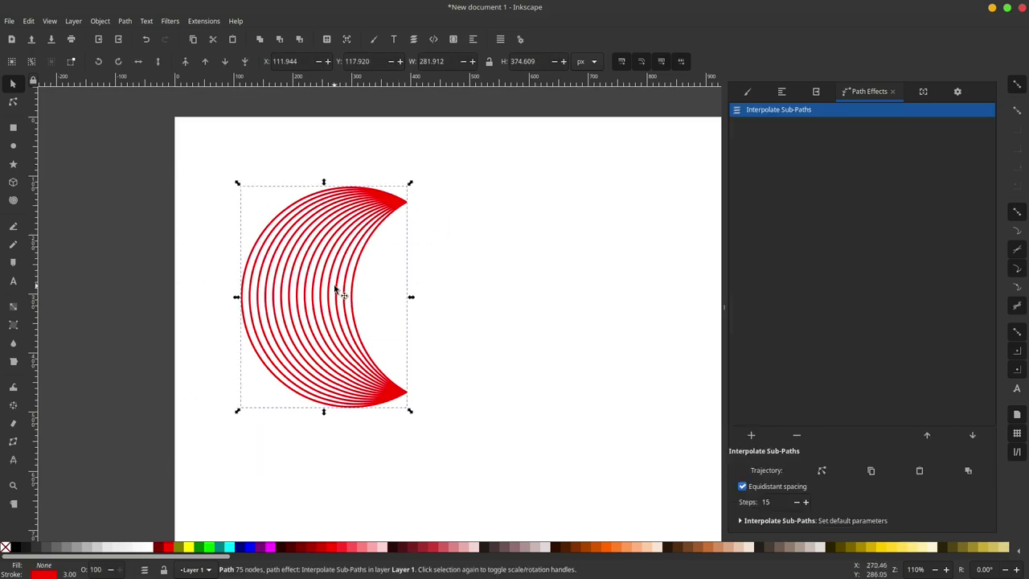
{"action": "key", "text": "ctrl"}
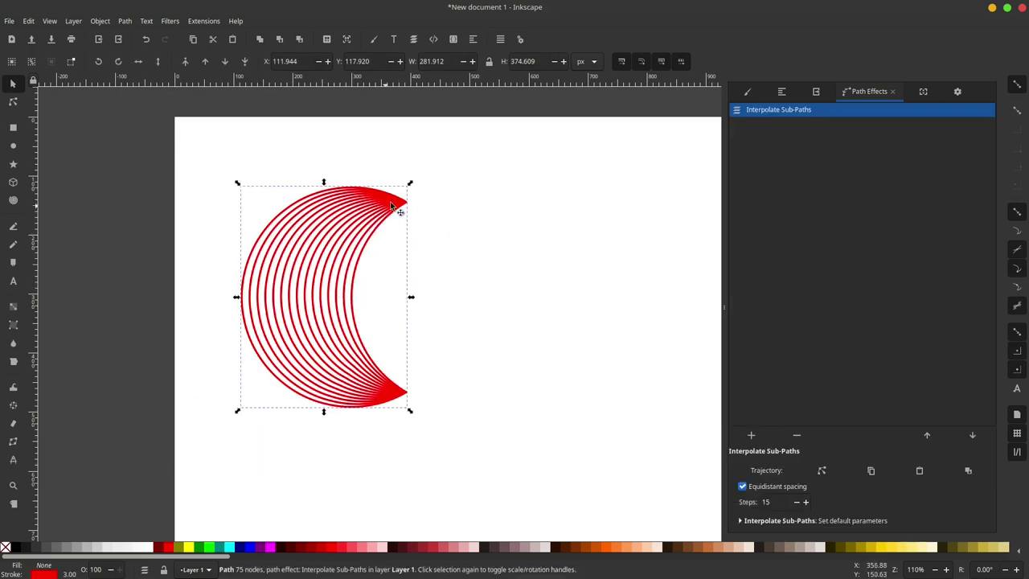
{"action": "left_click", "coordinate": [388, 207]}
{"action": "left_click_drag", "start_coordinate": [409, 185], "coordinate": [439, 379]}
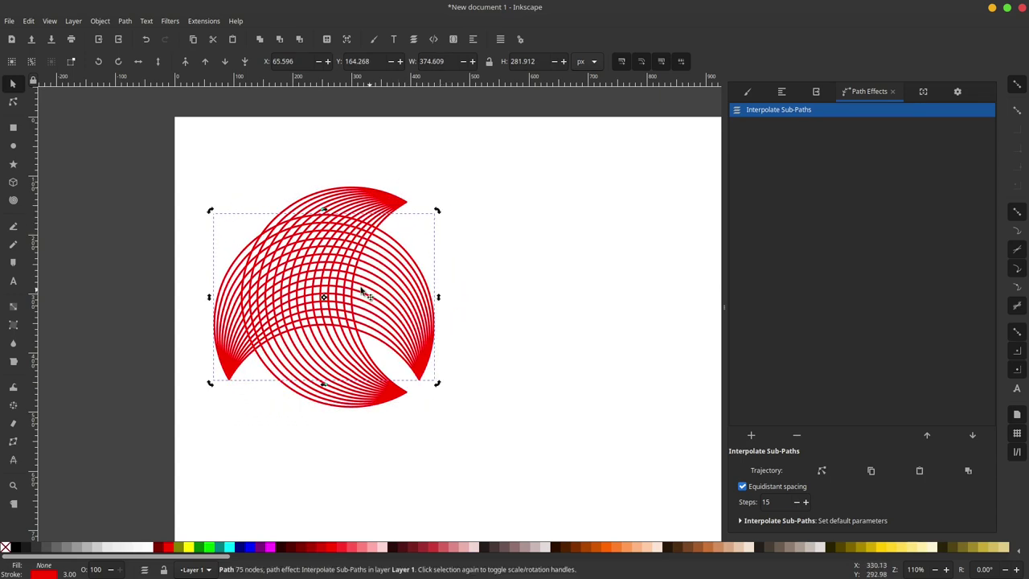
{"action": "mouse_move", "coordinate": [325, 272]}
{"action": "left_mouse_down"}
{"action": "mouse_move", "coordinate": [400, 265]}
{"action": "mouse_move", "coordinate": [449, 246]}
{"action": "left_mouse_up"}
{"action": "scroll", "coordinate": [602, 247], "scroll_direction": "right", "scroll_amount": 2}
{"action": "scroll", "coordinate": [504, 234], "scroll_direction": "right", "scroll_amount": 2}
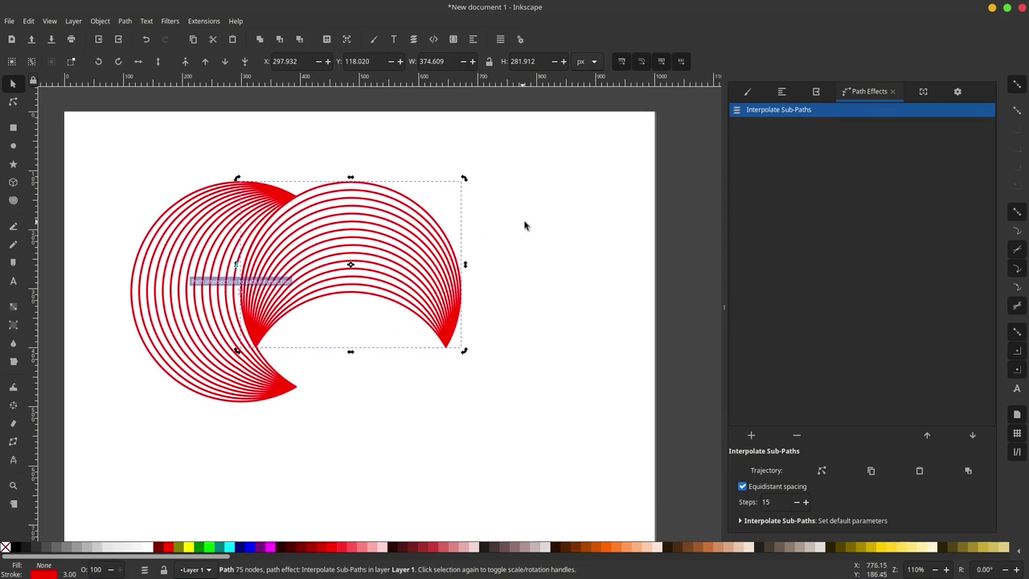
{"action": "left_click", "coordinate": [687, 190]}
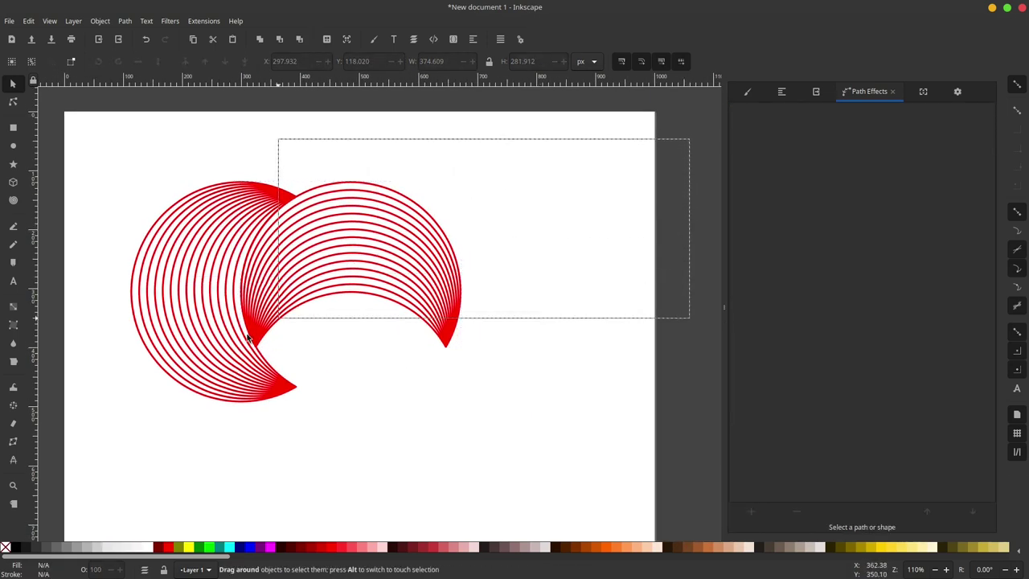
- Group the two crescents and duplicate the group
{"action": "left_click_drag", "start_coordinate": [689, 138], "coordinate": [93, 499]}
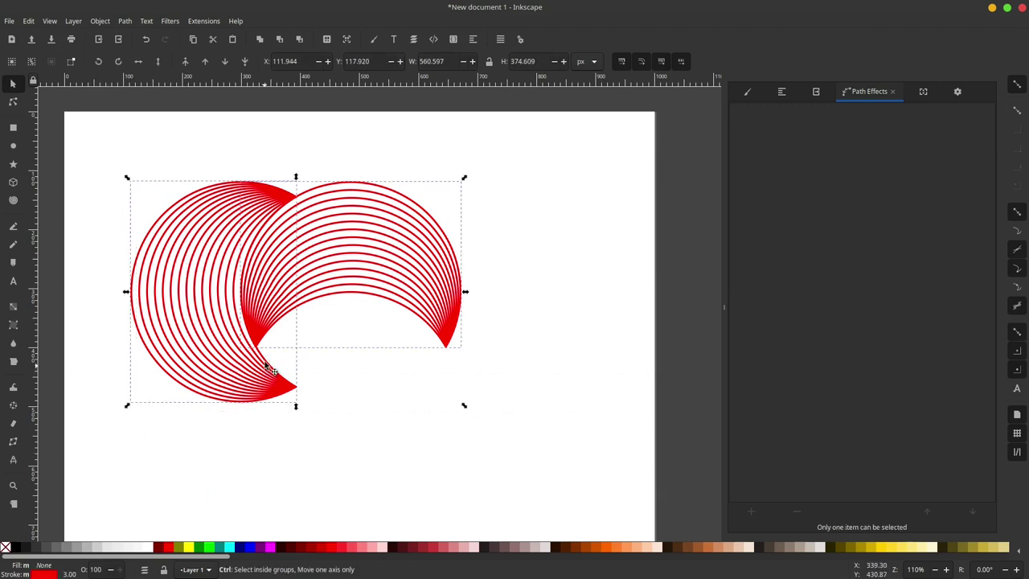
{"action": "key", "text": "ctrl+g"}
{"action": "key", "text": "ctrl"}
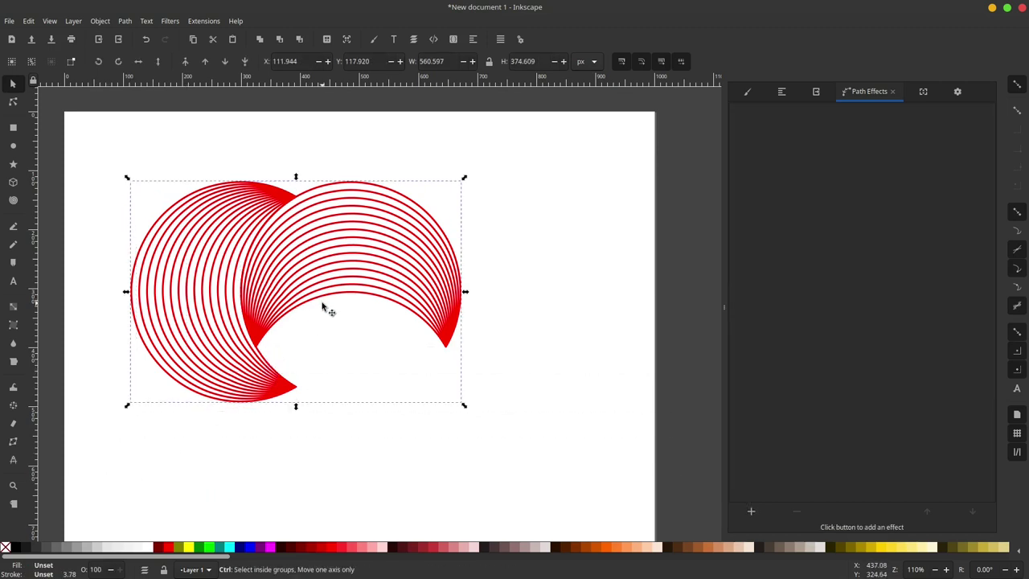
- Flip the copy vertically and horizontally, then move it down to interlock with the original
{"action": "scroll", "coordinate": [329, 259], "scroll_direction": "left", "scroll_amount": 3}
{"action": "scroll", "coordinate": [329, 259], "scroll_direction": "down", "scroll_amount": 1}
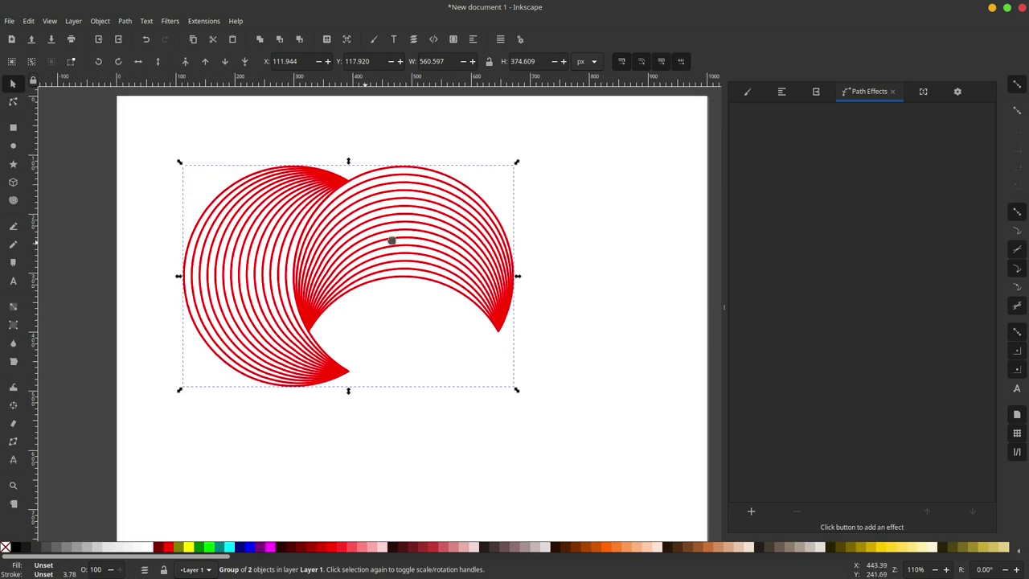
{"action": "left_click", "coordinate": [159, 65]}
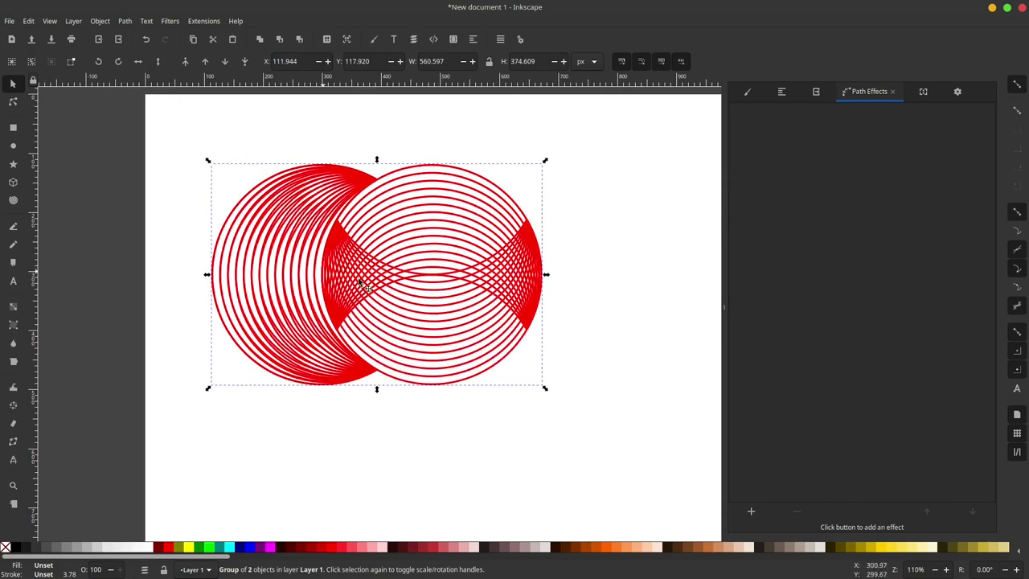
{"action": "left_click", "coordinate": [139, 62]}
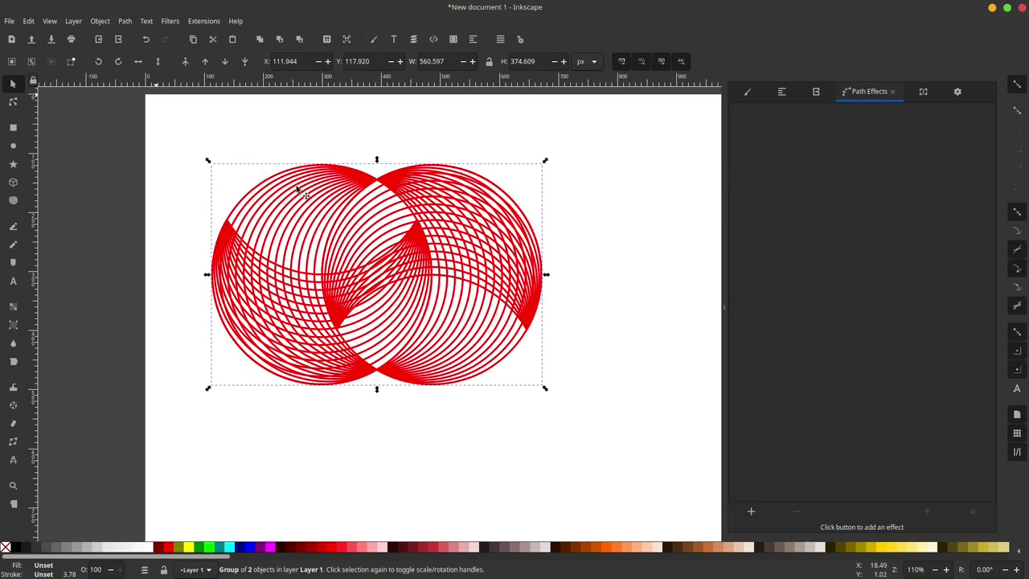
{"action": "mouse_move", "coordinate": [450, 205]}
{"action": "left_mouse_down"}
{"action": "mouse_move", "coordinate": [458, 336]}
{"action": "mouse_move", "coordinate": [448, 320]}
{"action": "left_mouse_up"}
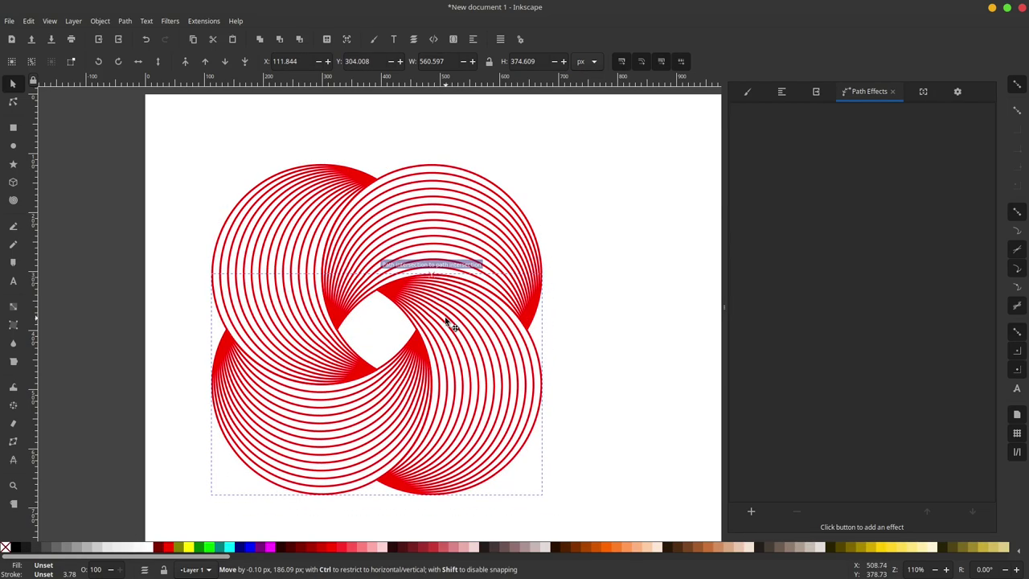
{"action": "scroll", "coordinate": [561, 219], "scroll_direction": "right", "scroll_amount": 3}
- Select both crescent pairs and group them into one knot
{"action": "scroll", "coordinate": [560, 219], "scroll_direction": "down", "scroll_amount": 1}
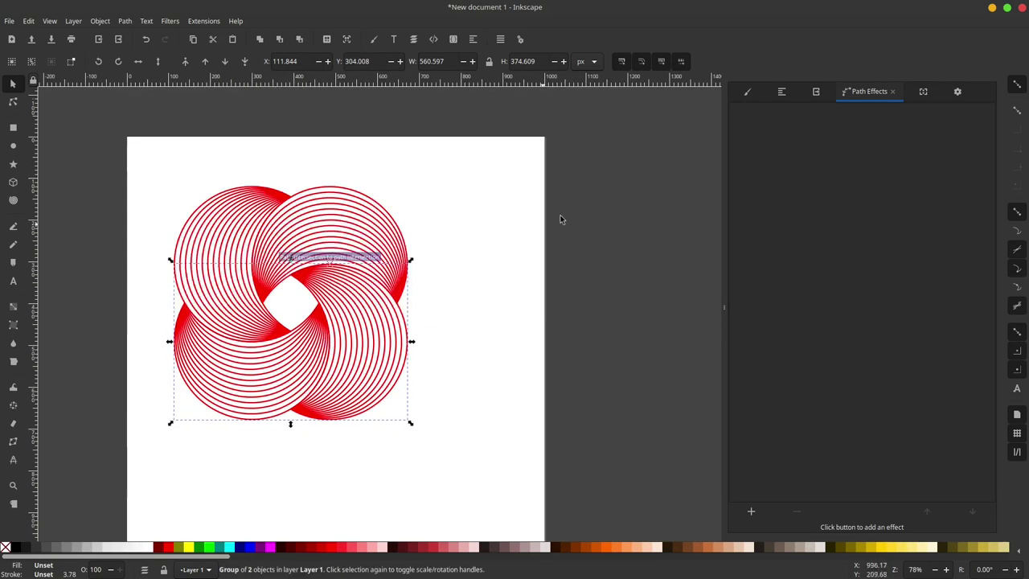
{"action": "left_click", "coordinate": [639, 121]}
{"action": "left_click_drag", "start_coordinate": [638, 121], "coordinate": [119, 511]}
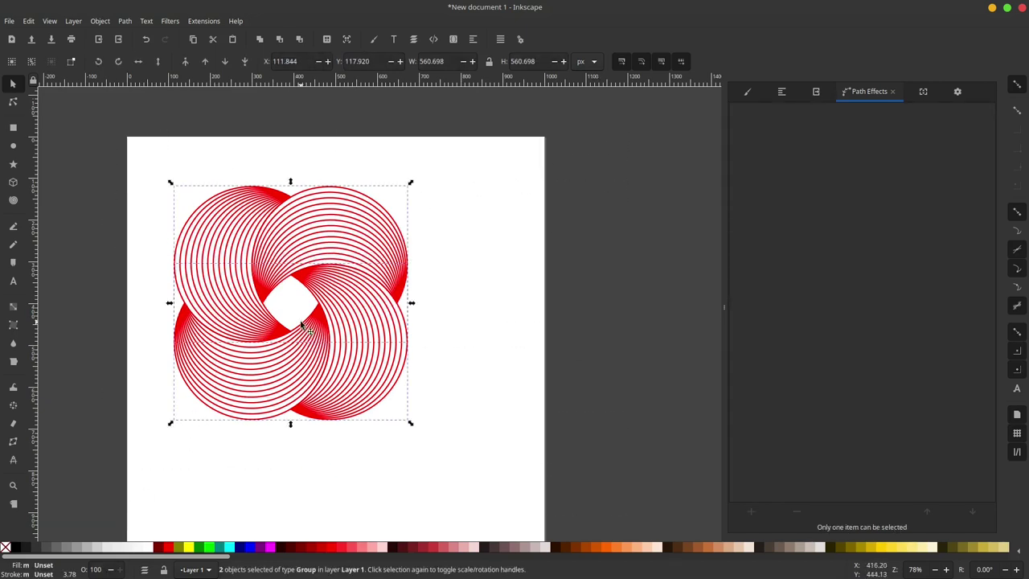
{"action": "key", "text": "ctrl"}
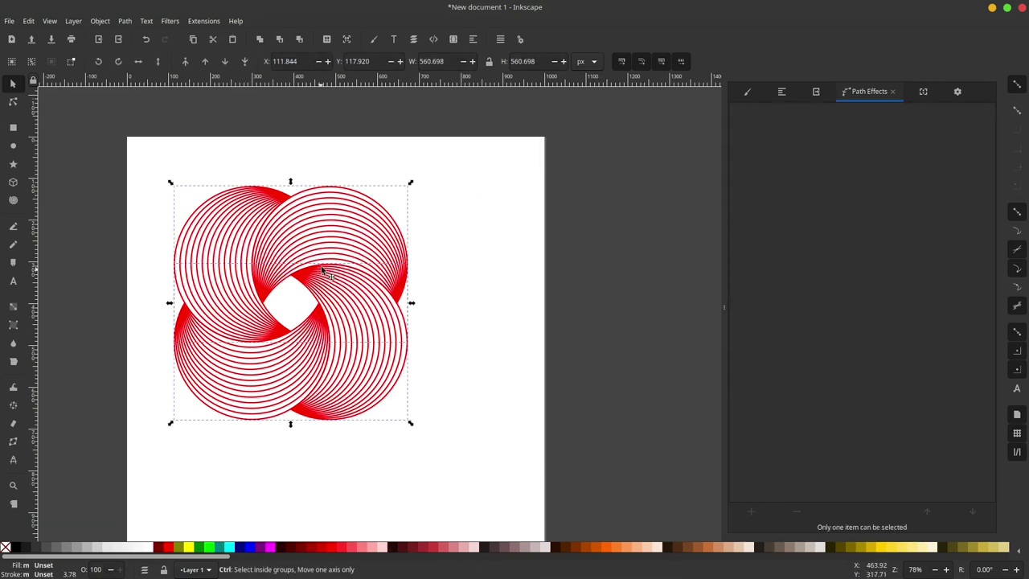
{"action": "key", "text": "ctrl+g"}
- Rotate the knot group about 45° so it sits diagonally, then deselect it
{"action": "left_click", "coordinate": [355, 251]}
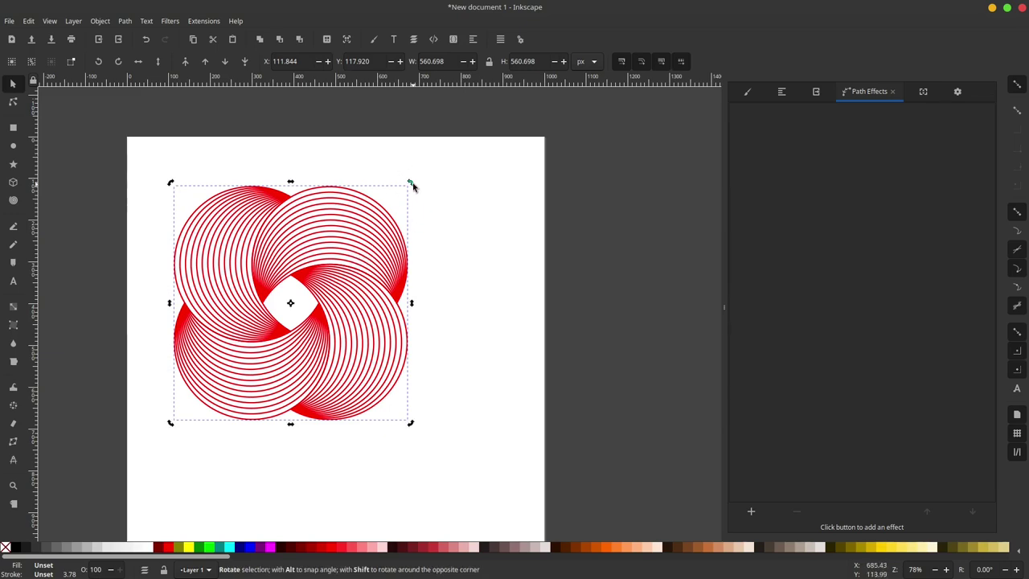
{"action": "left_click_drag", "start_coordinate": [410, 184], "coordinate": [430, 306]}
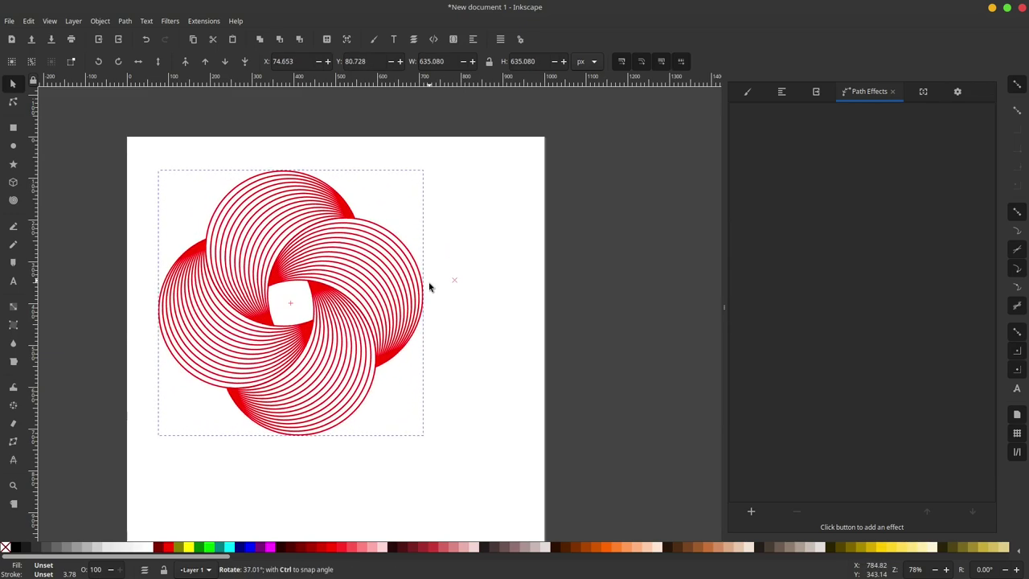
{"action": "scroll", "coordinate": [434, 300], "scroll_direction": "down", "scroll_amount": 2}
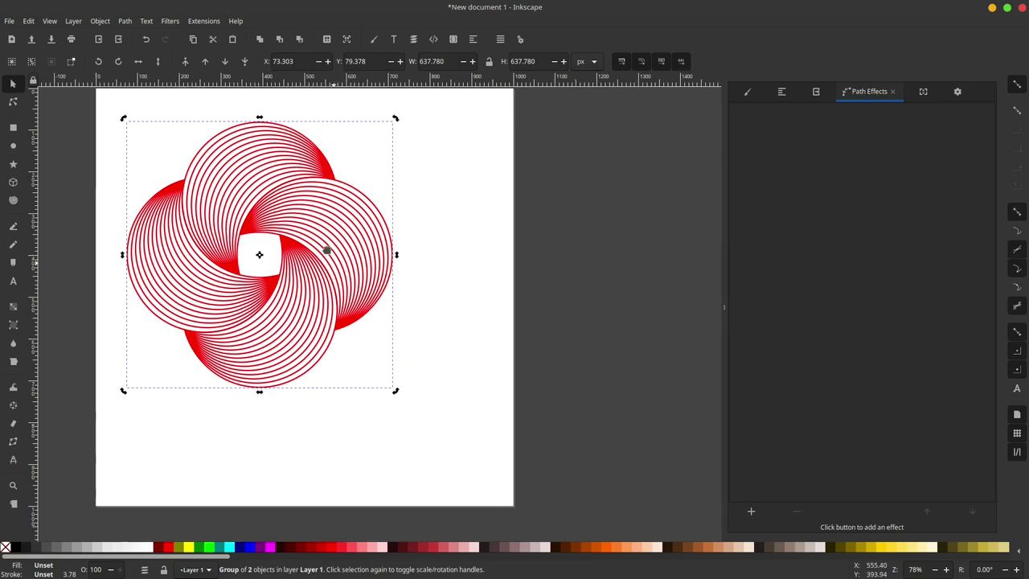
{"action": "left_click_drag", "start_coordinate": [337, 248], "coordinate": [374, 255]}
{"action": "left_click", "coordinate": [490, 221]}
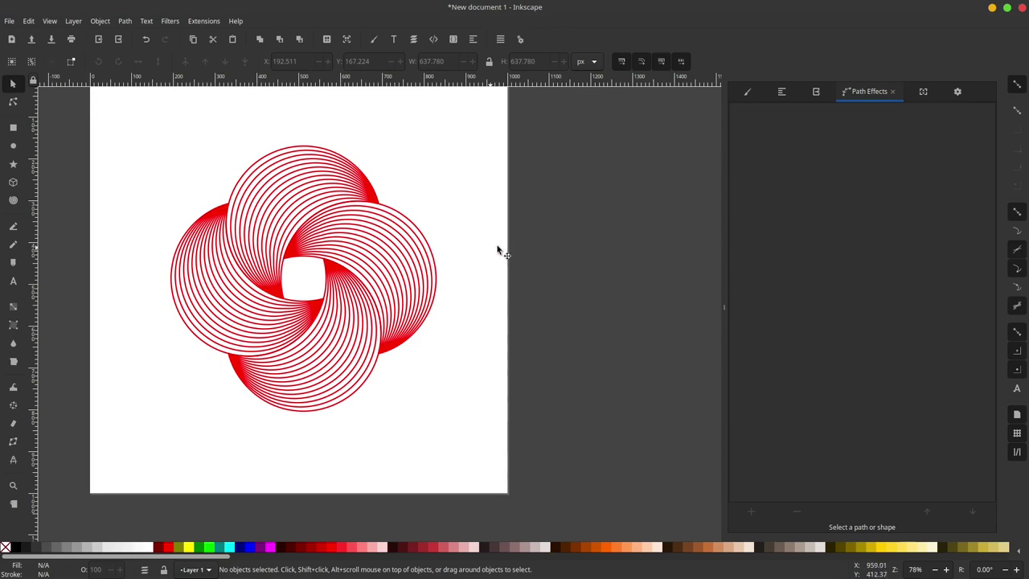
- Fill the page background rectangle with 70% Gray and reselect the red knot
{"action": "left_click", "coordinate": [266, 455]}
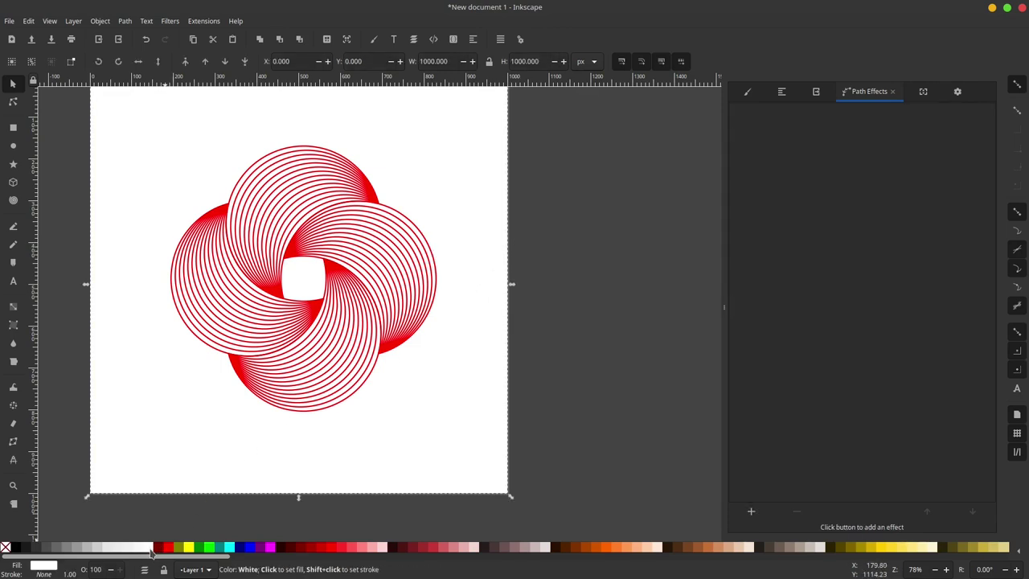
{"action": "left_click", "coordinate": [33, 546]}
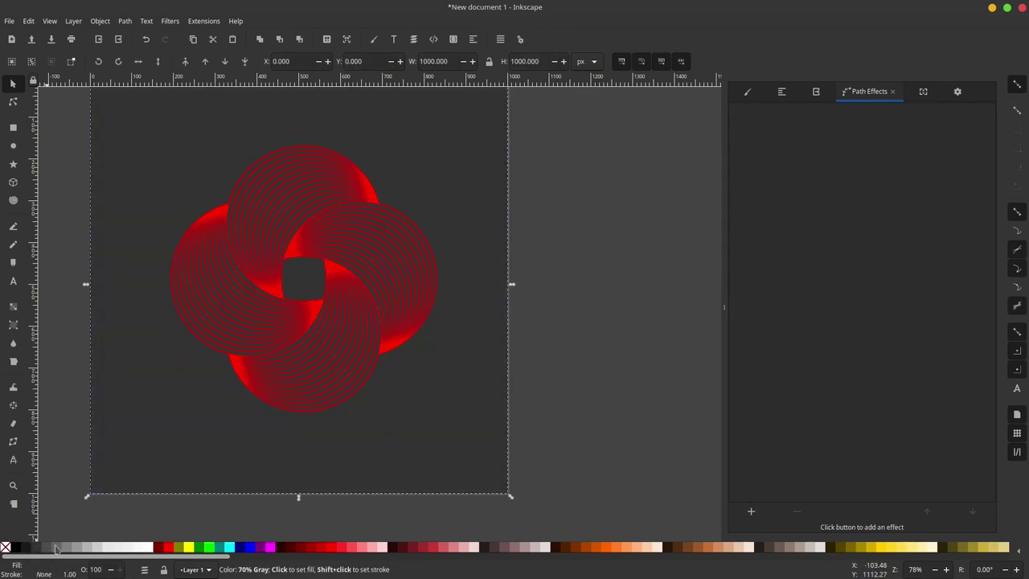
{"action": "left_click", "coordinate": [313, 357]}
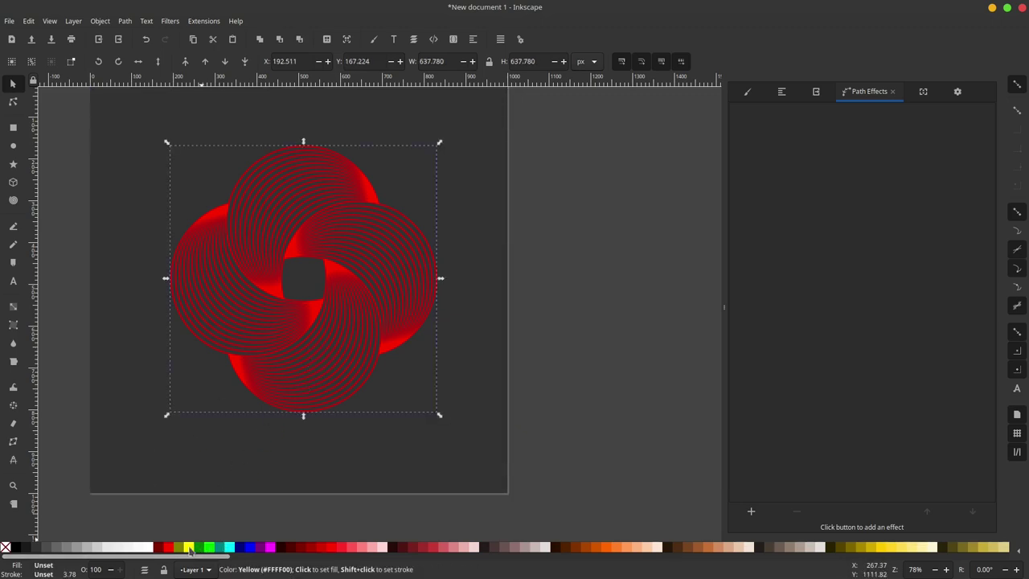
- Give the knot a yellow stroke and convert it to a linear gradient
{"action": "left_click", "coordinate": [188, 547], "text": "shift"}
{"action": "left_click", "coordinate": [47, 572]}
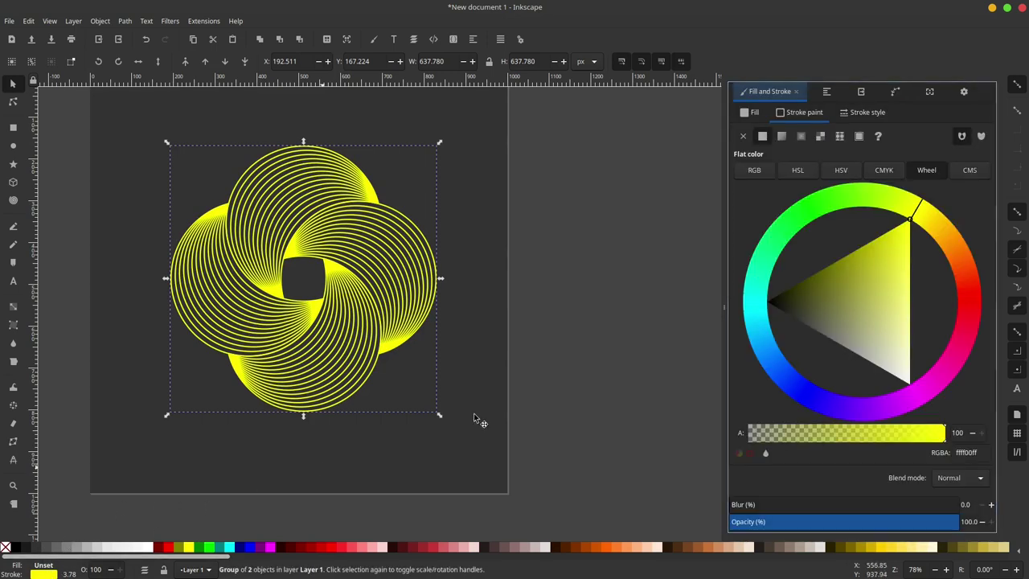
{"action": "left_click", "coordinate": [781, 137]}
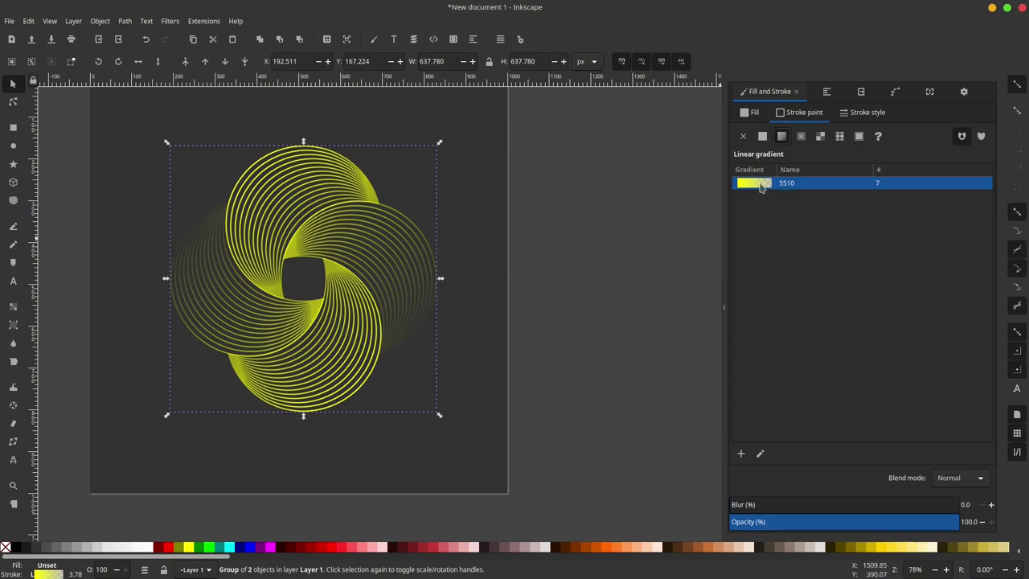
{"action": "left_click", "coordinate": [759, 454]}
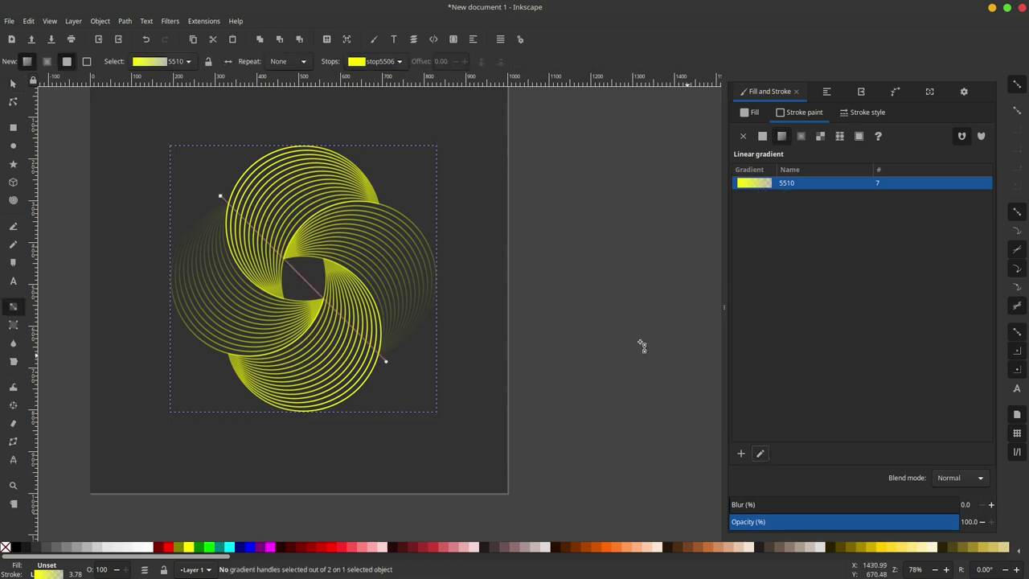
- Recolour the gradient stops so the stroke runs from cyan to purple, then deselect
{"action": "left_click", "coordinate": [222, 199]}
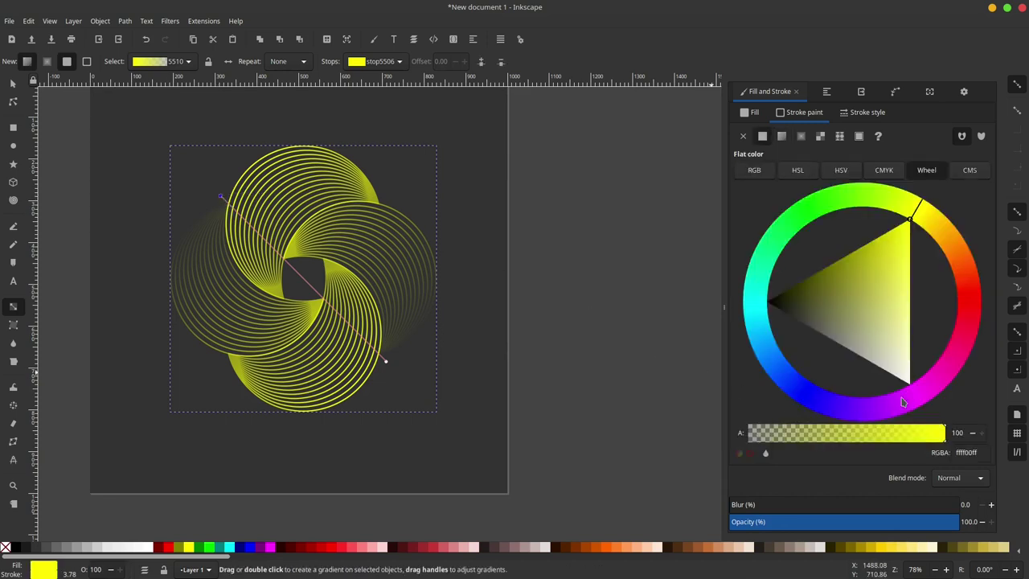
{"action": "left_click", "coordinate": [917, 384]}
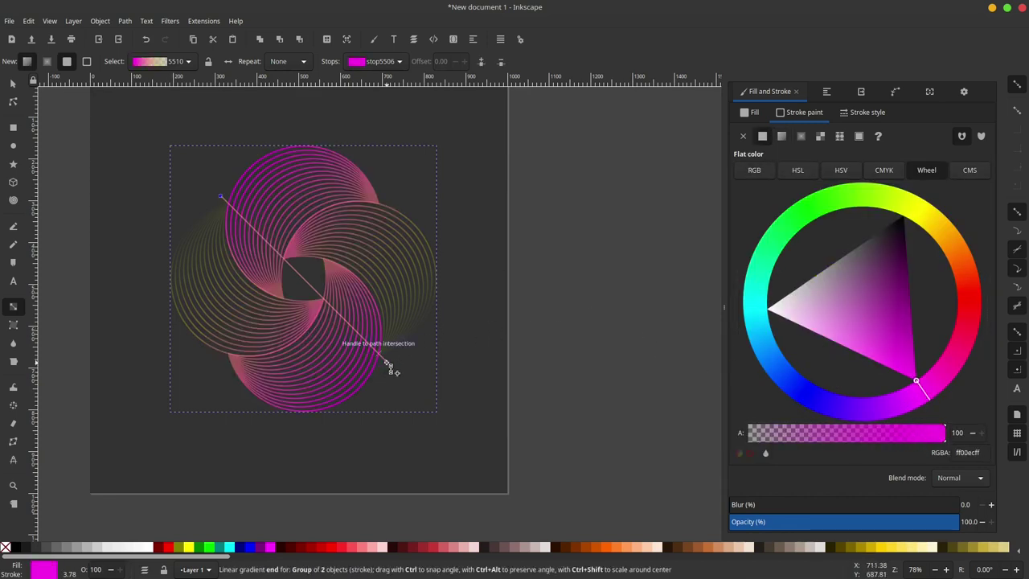
{"action": "left_click", "coordinate": [386, 362]}
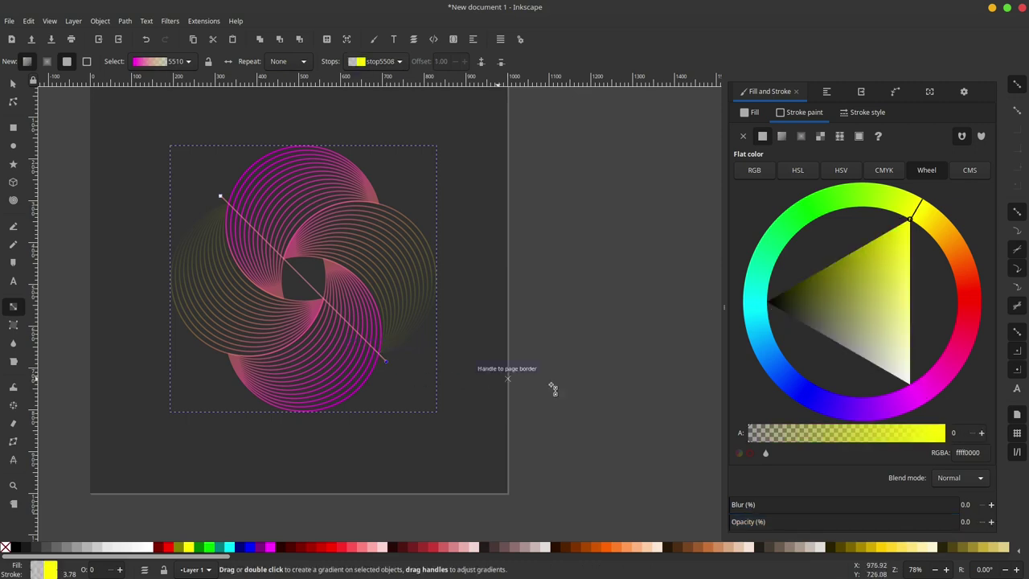
{"action": "left_click", "coordinate": [806, 394]}
{"action": "left_click", "coordinate": [841, 270]}
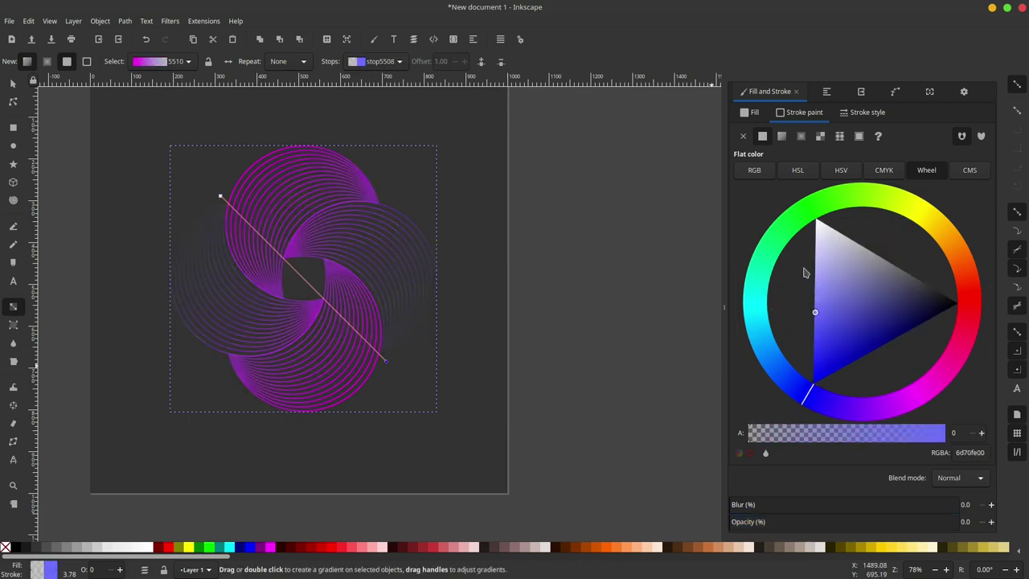
{"action": "left_click_drag", "start_coordinate": [868, 354], "coordinate": [814, 405]}
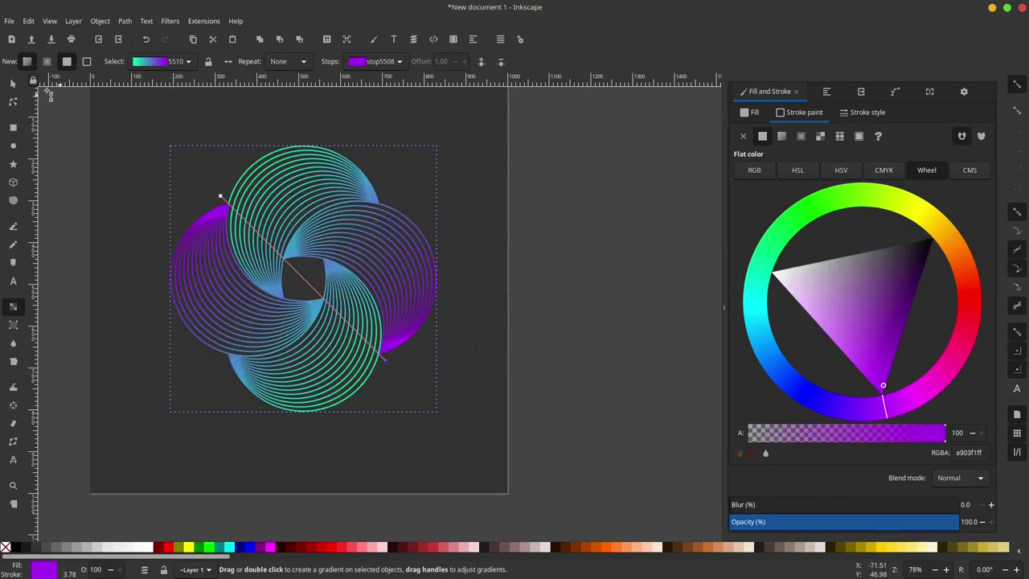
{"action": "left_click", "coordinate": [12, 86]}
{"action": "key", "text": "Escape"}
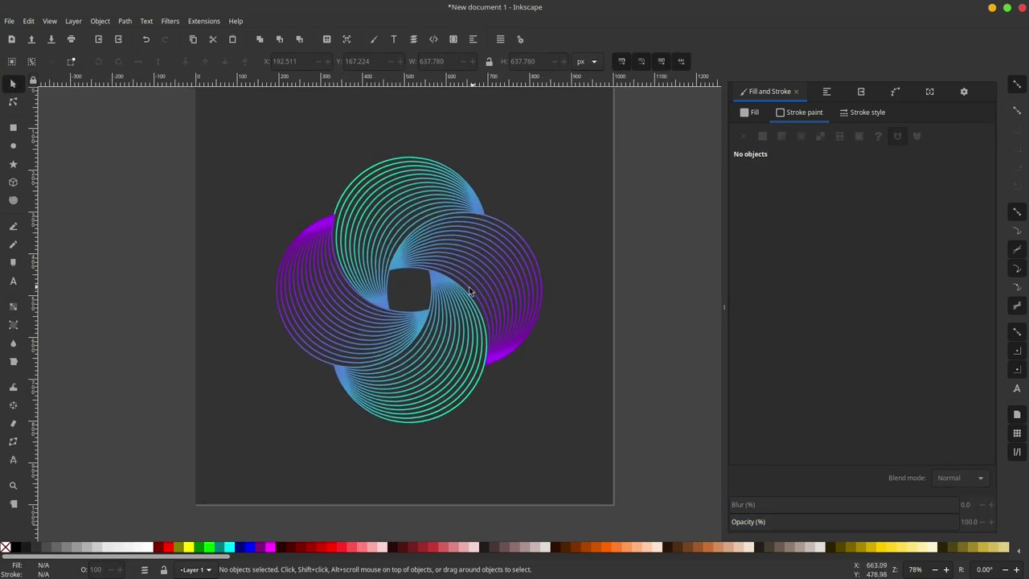
{"action": "scroll", "coordinate": [371, 312], "scroll_direction": "down", "scroll_amount": 2, "text": "ctrl"}
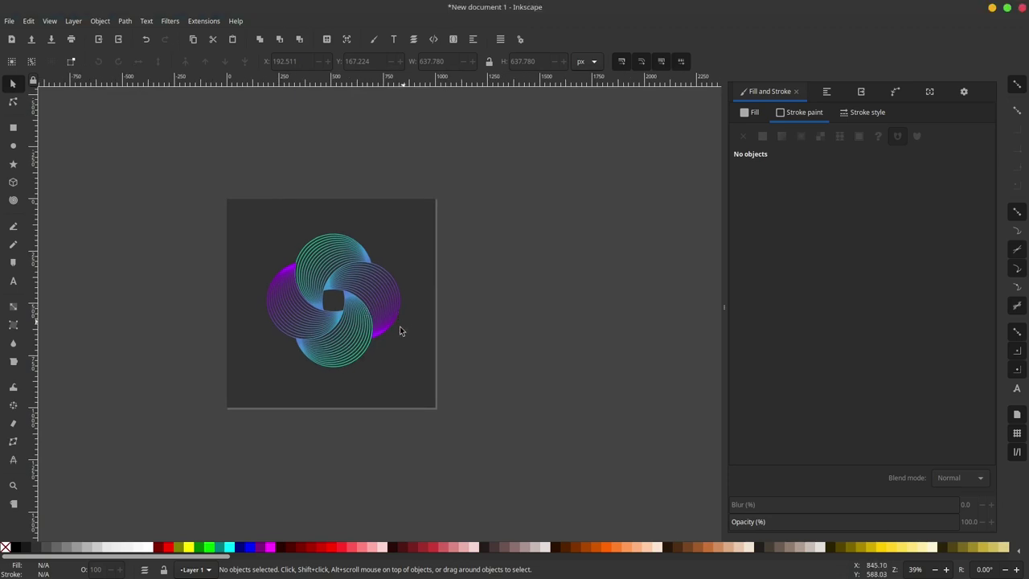